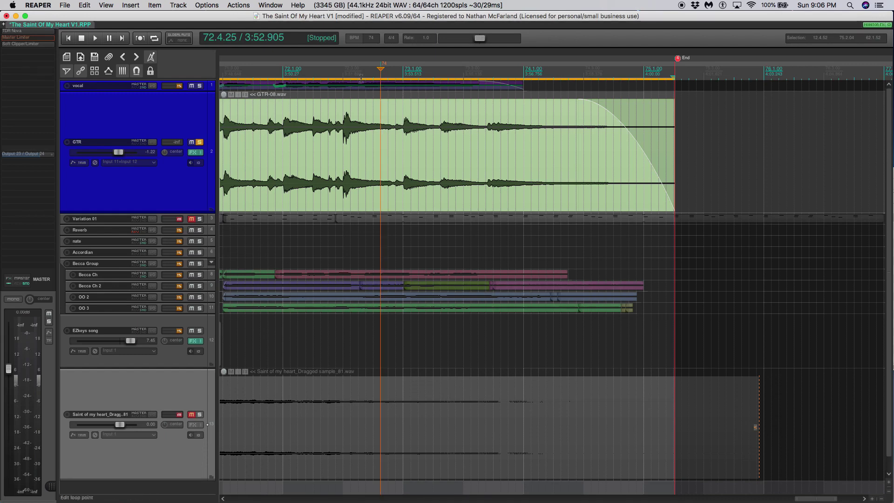
Step: Remove the old time signature marker from the guitar ending
scroll(422, 77, up, 4)
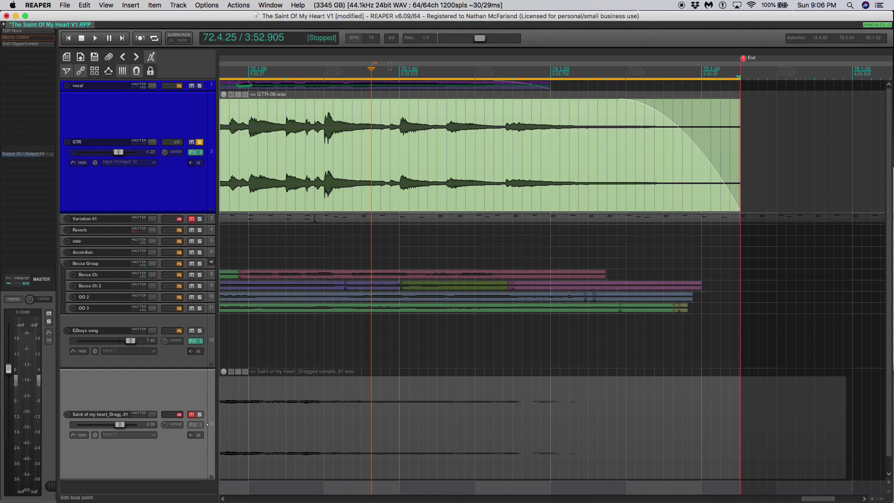
key(Left)
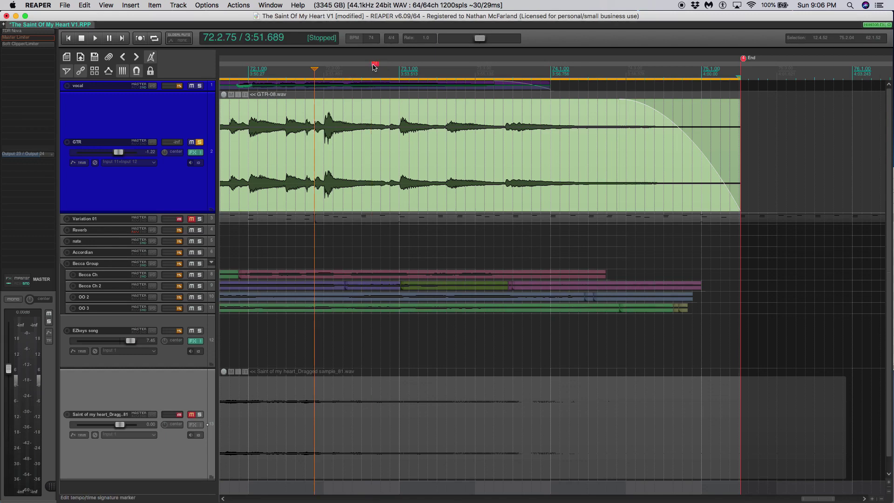
right_click(373, 65)
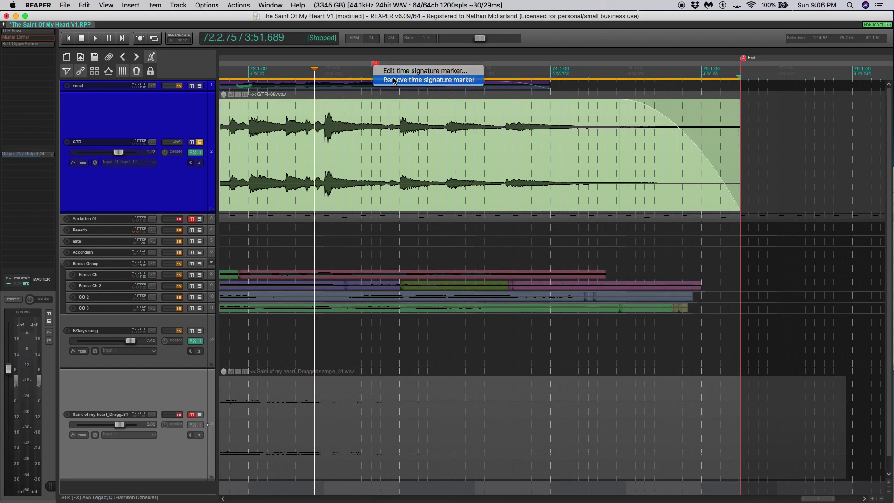
click(419, 79)
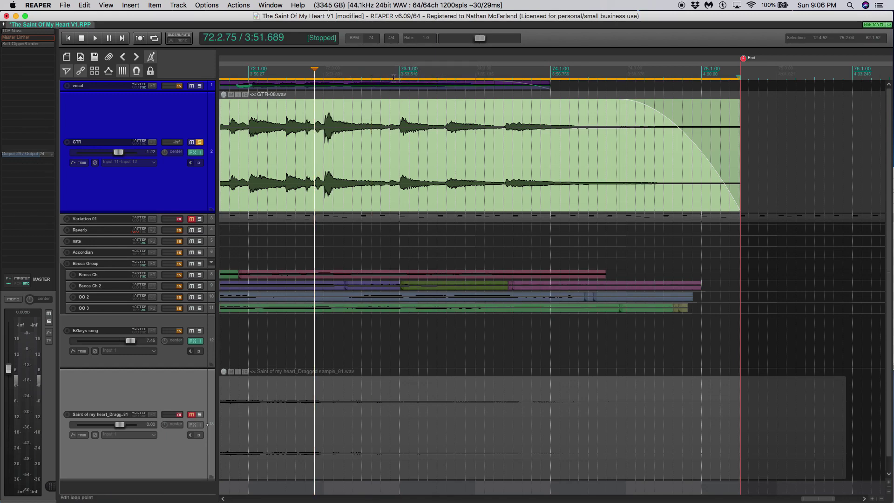
Step: Insert a tempo marker at the edit cursor at 72.2.75 with Shift+C
click(65, 6)
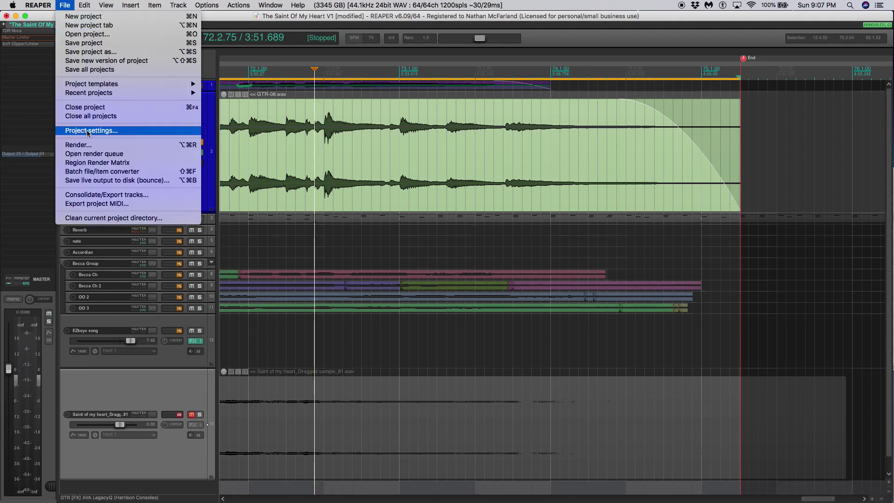
click(230, 31)
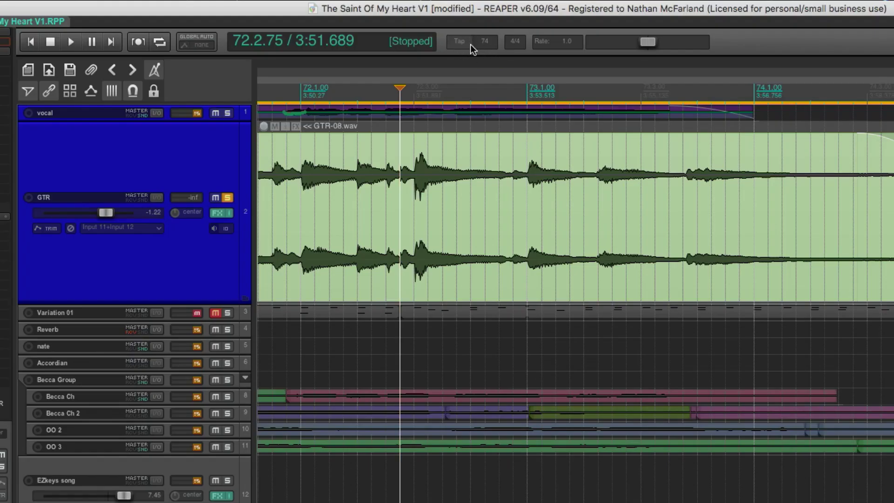
key(shift+c)
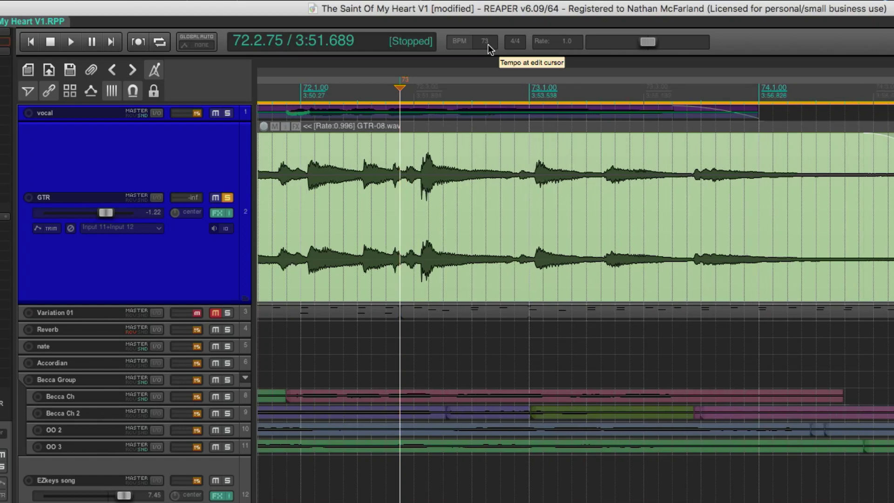
Step: In Project Settings, set the items/envelopes/markers and tempo envelope timebases to Time
click(21, 1)
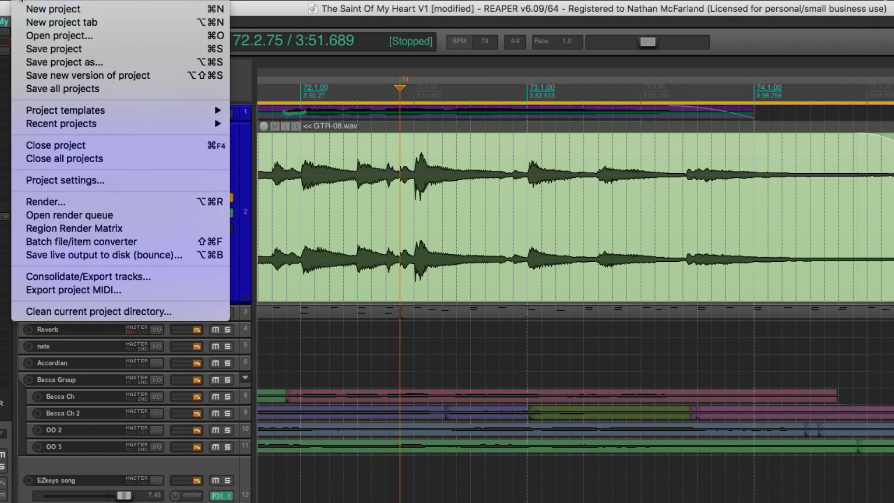
click(80, 183)
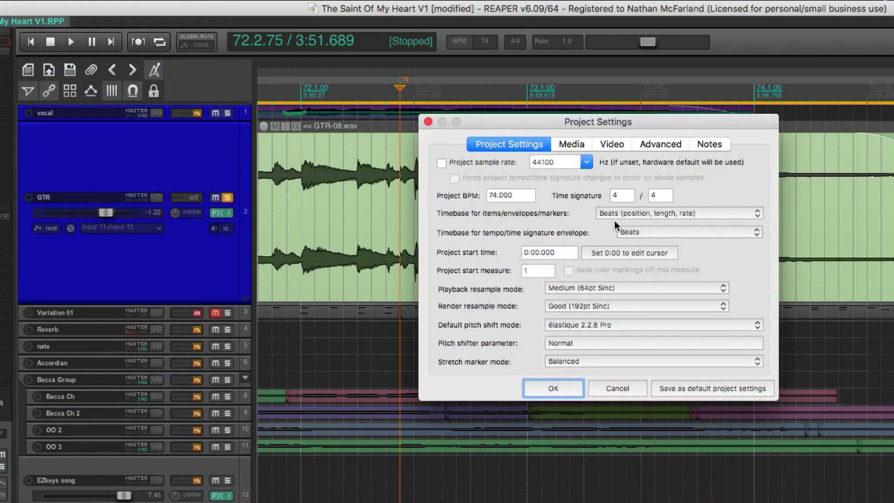
click(624, 215)
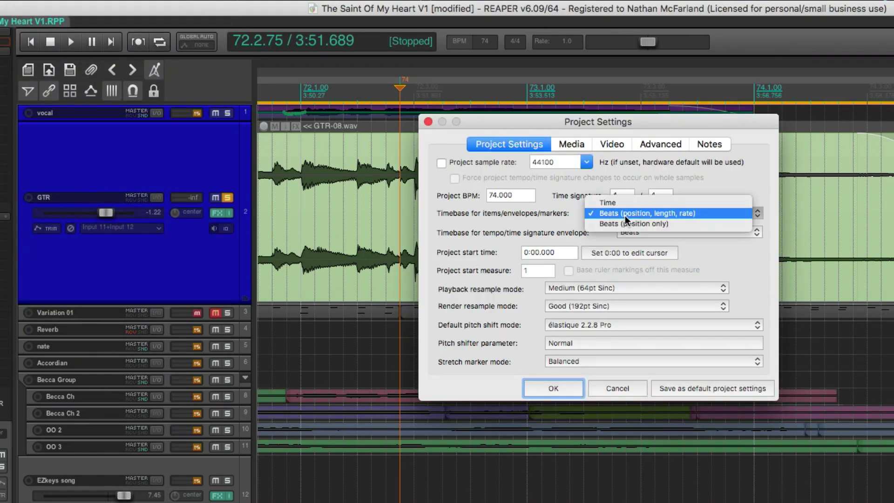
click(623, 204)
click(630, 232)
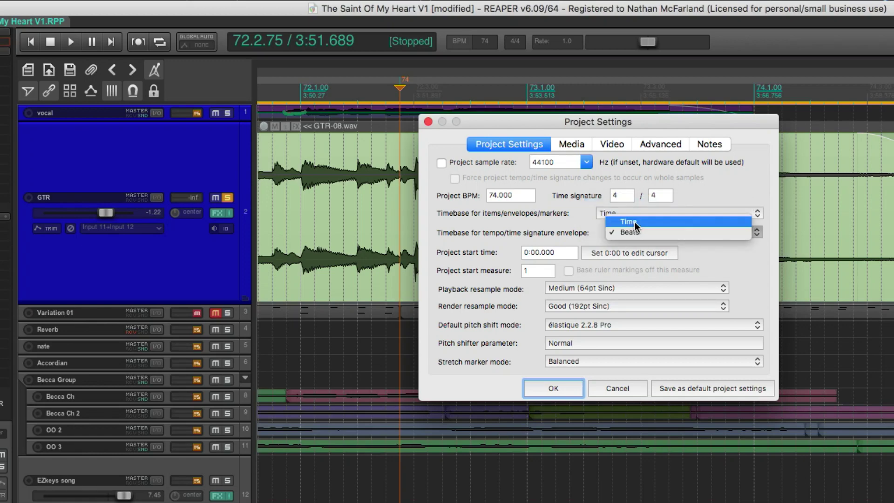
click(623, 222)
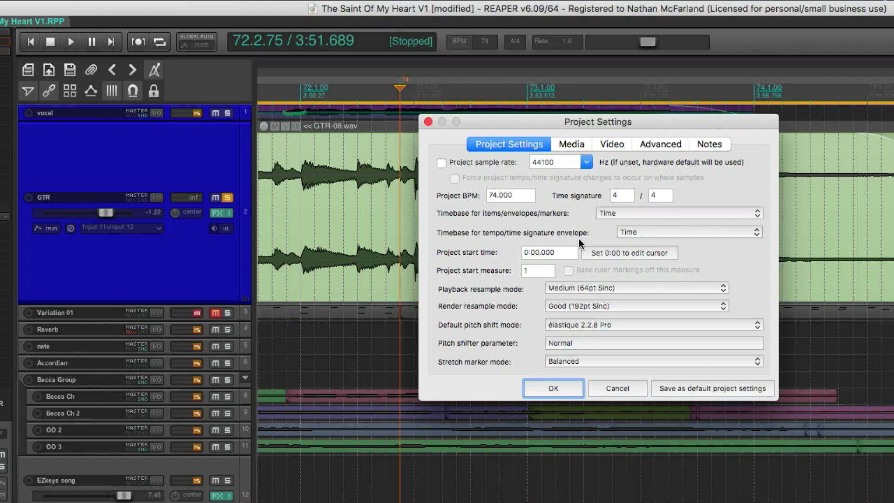
click(565, 387)
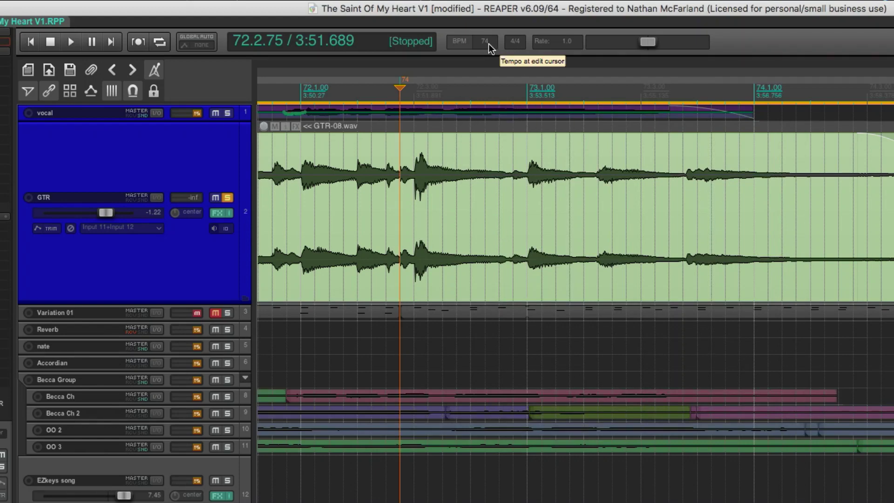
scroll(488, 43, up, 4)
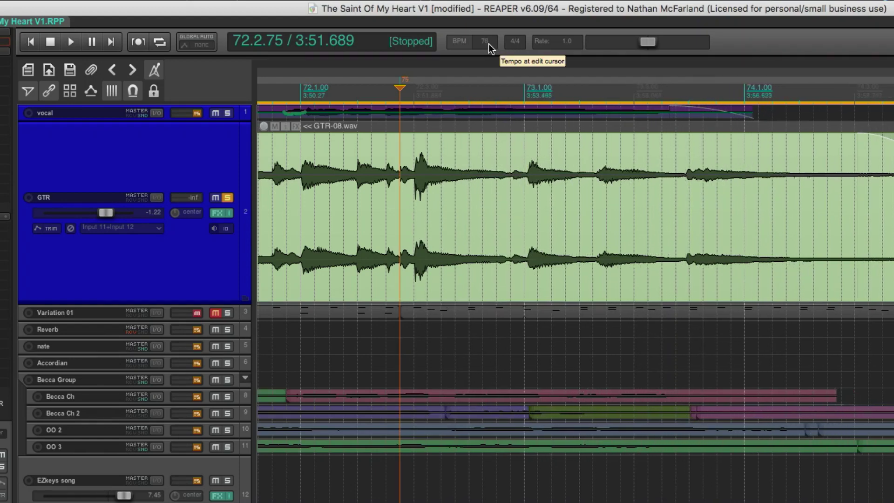
scroll(488, 44, down, 3)
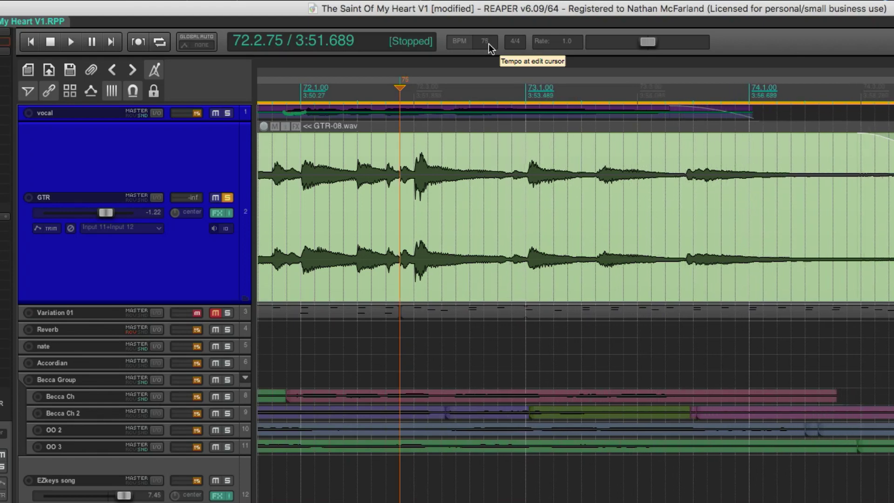
scroll(488, 44, up, 2)
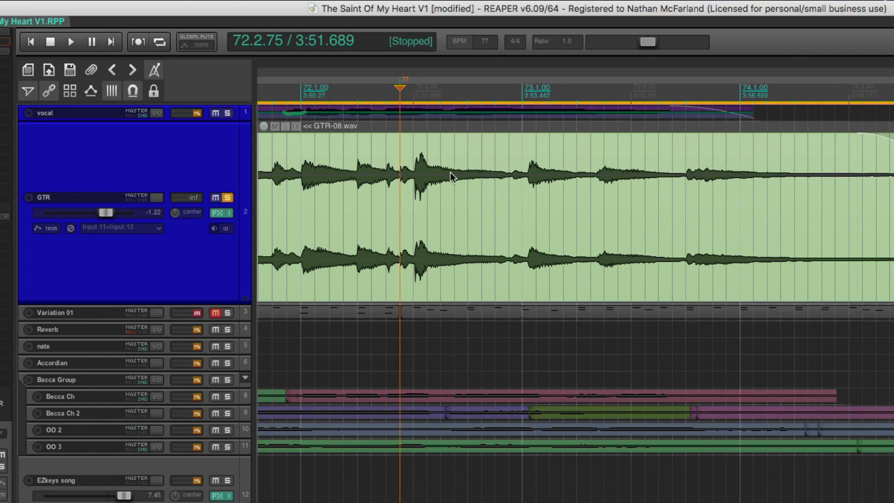
scroll(482, 45, up, 1)
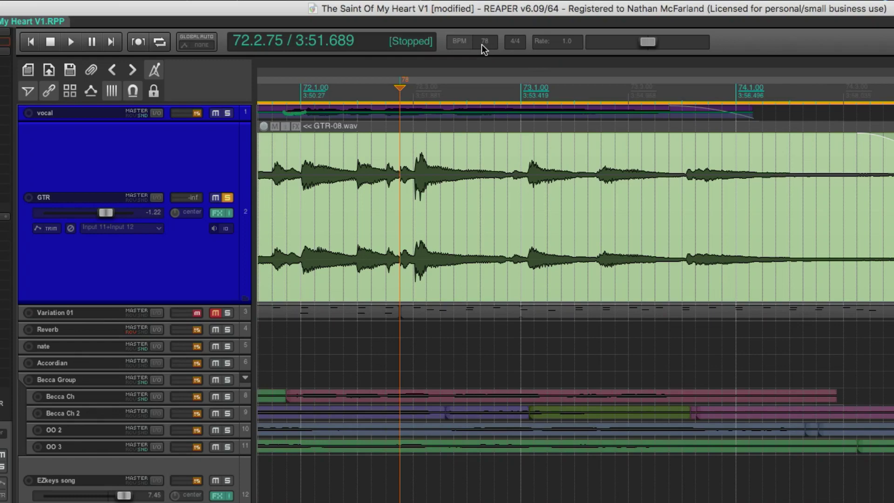
scroll(481, 43, down, 4)
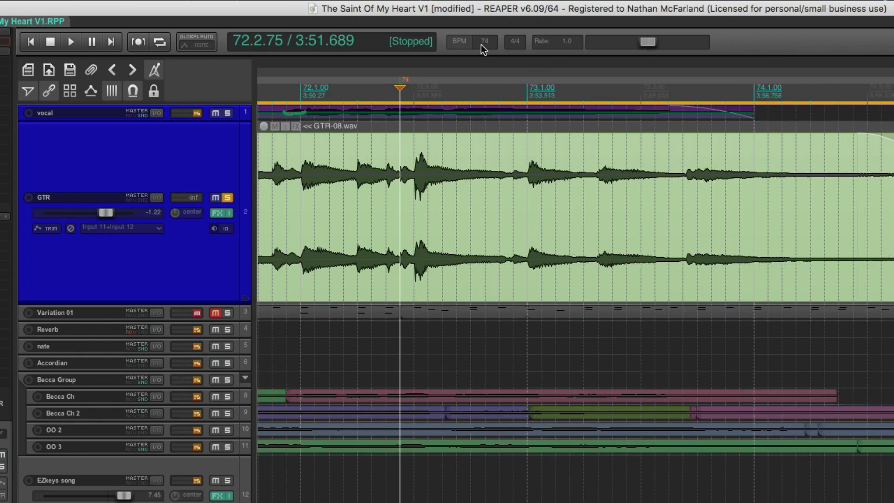
key(Home)
key(ctrl+Page_Down)
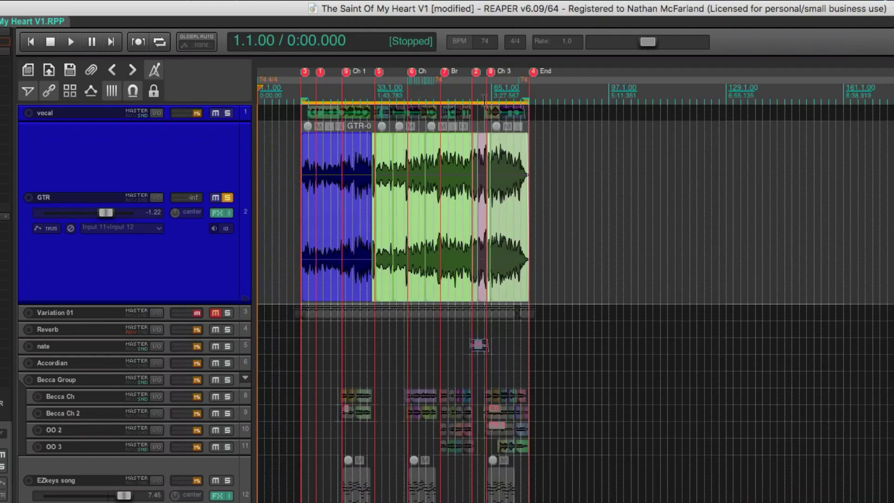
scroll(484, 98, up, 5)
scroll(725, 107, up, 4)
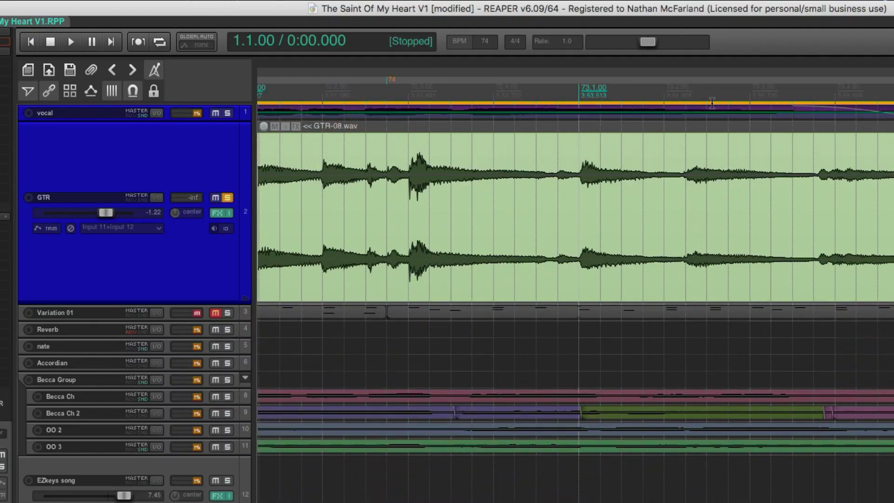
scroll(712, 102, down, 1)
scroll(392, 99, up, 3)
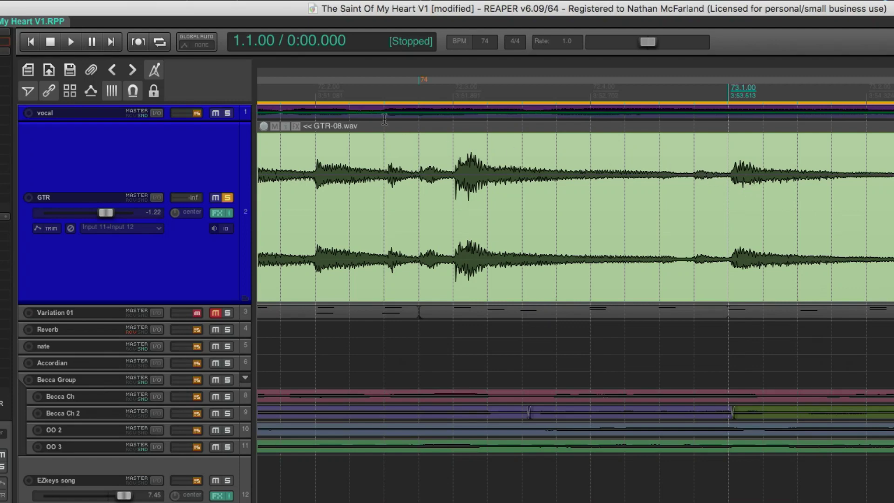
click(335, 89)
key(space)
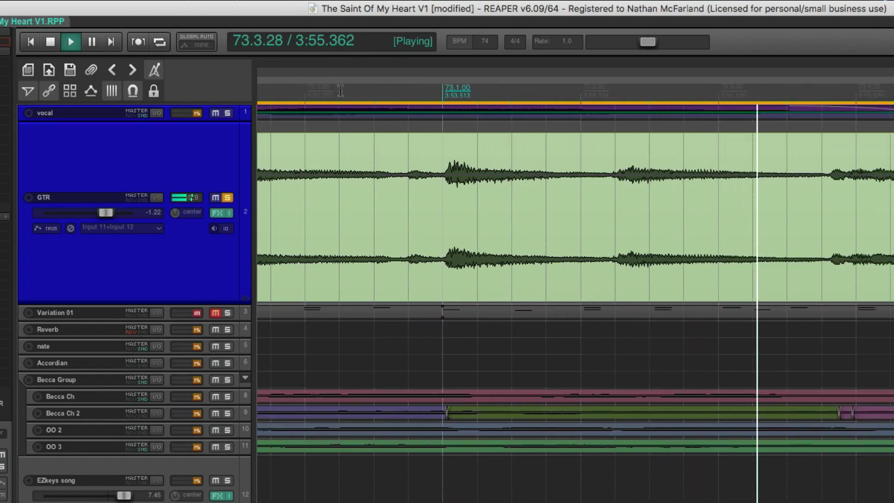
scroll(422, 130, down, 4)
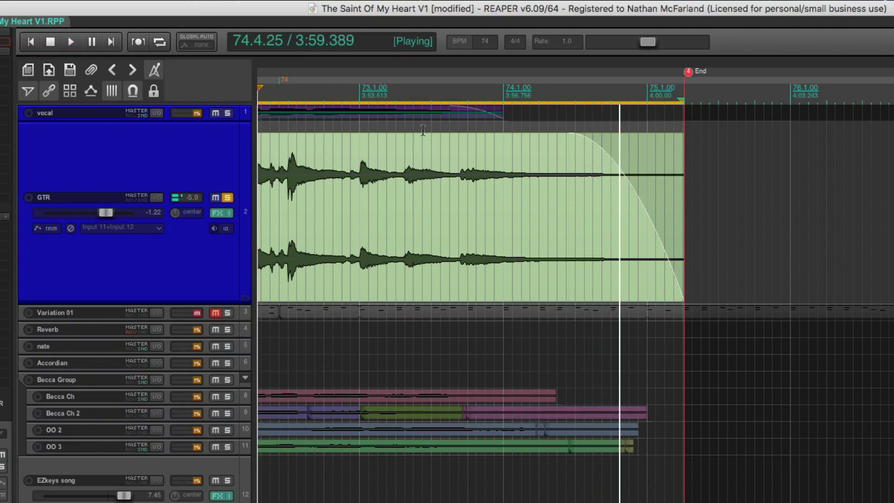
key(space)
scroll(422, 130, left, 2)
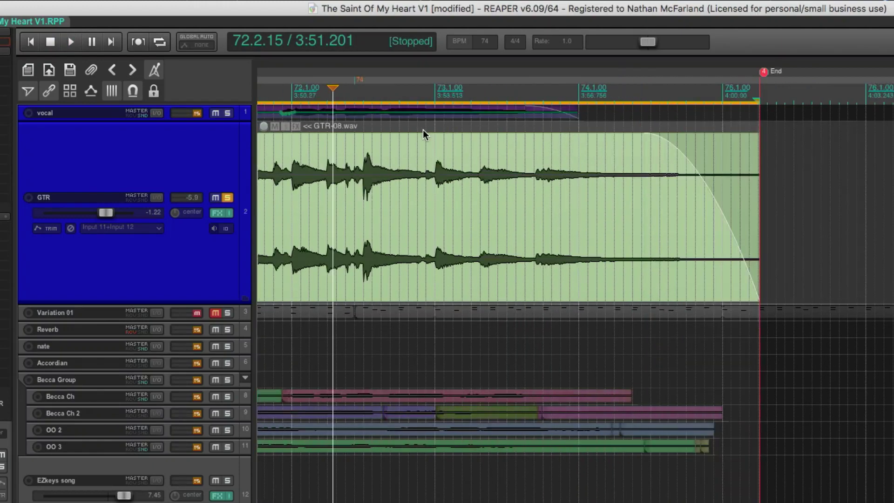
scroll(422, 129, up, 5)
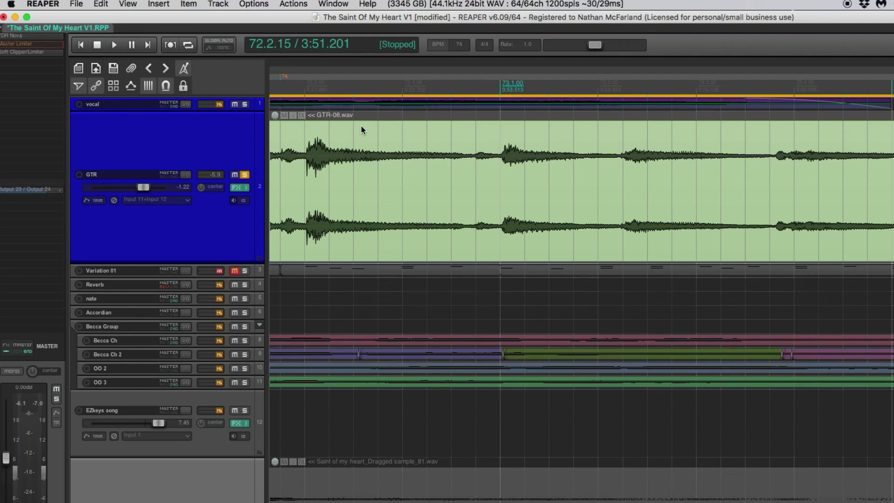
Step: Play back the guitar's slowing ending from 71.4.00
scroll(362, 125, left, 5)
scroll(346, 113, left, 2)
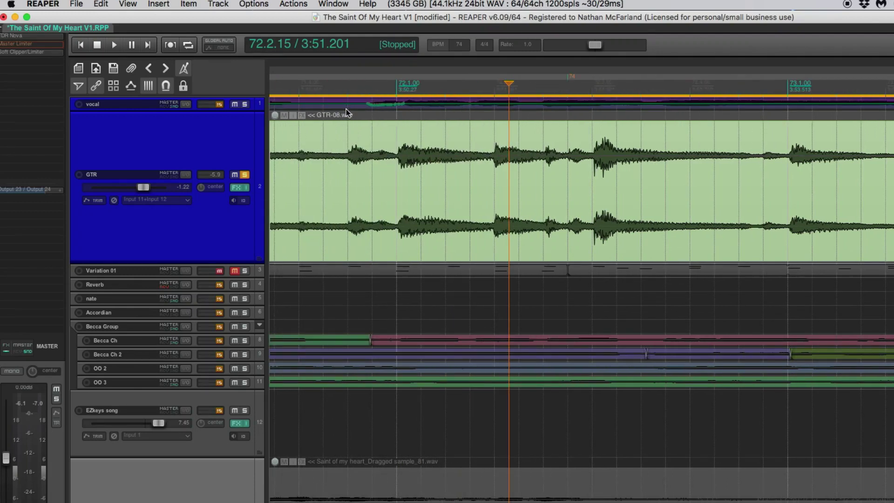
click(299, 88)
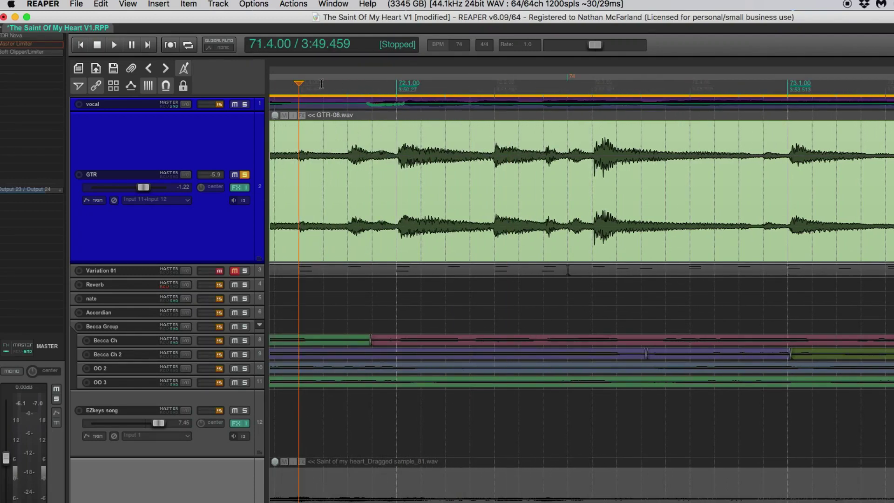
key(space)
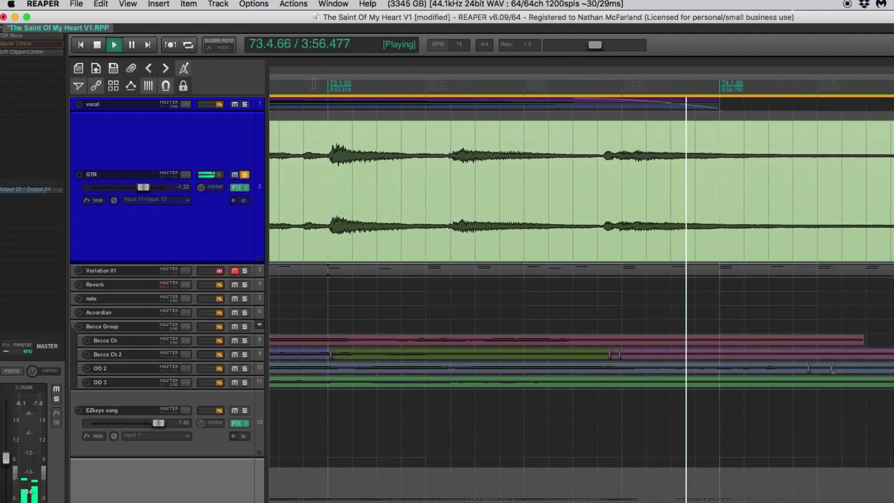
key(space)
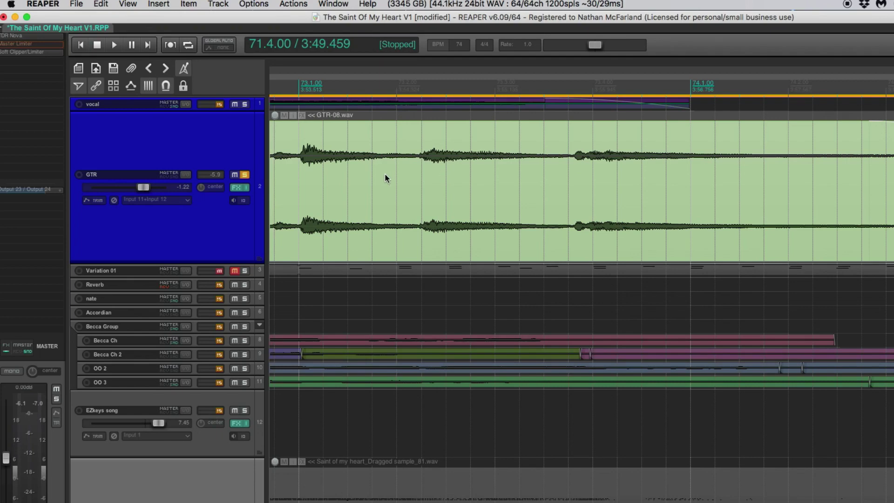
Step: Place the edit position on the strong hit at 72.3.00
scroll(386, 178, left, 3)
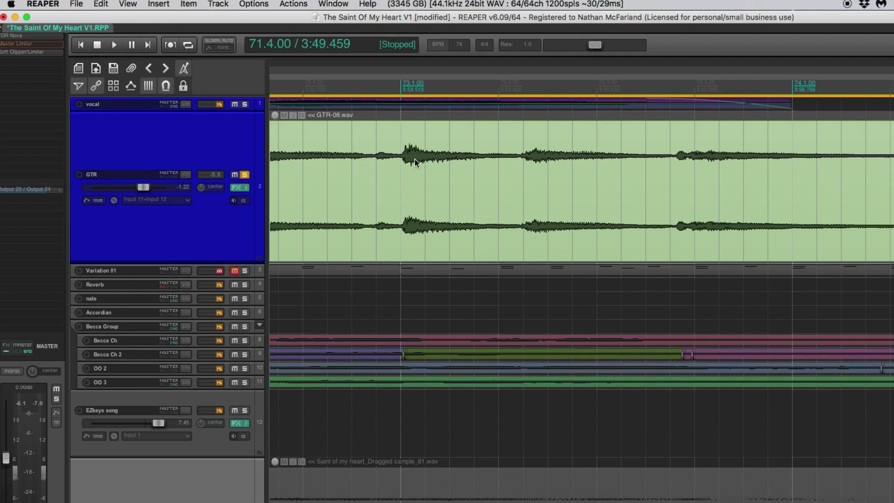
scroll(409, 165, left, 5)
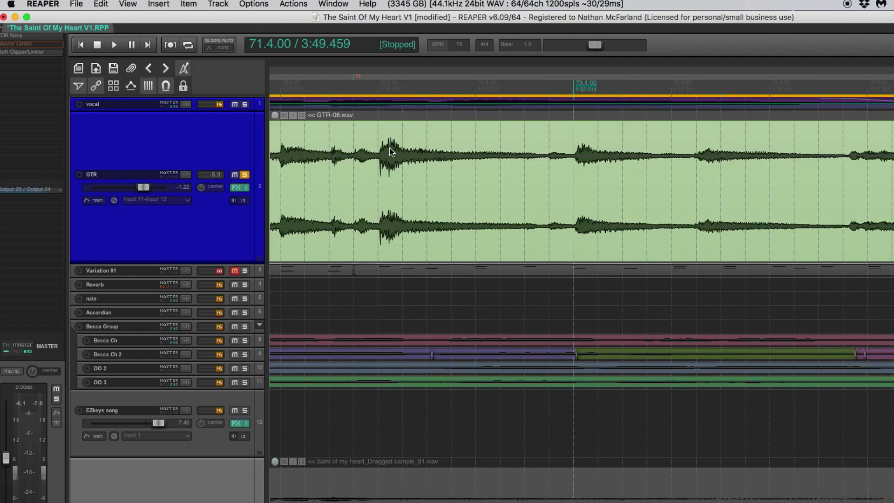
click(378, 87)
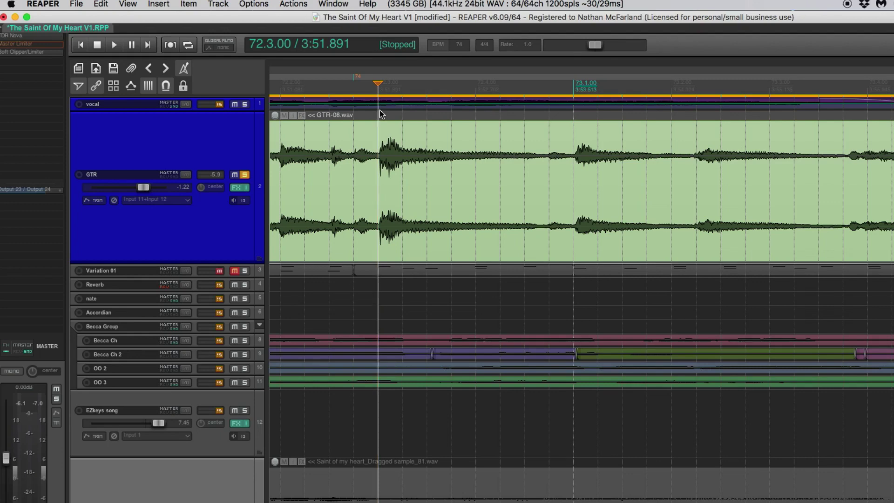
Step: Insert a tempo marker at 72.3.00 and wheel its BPM from 74 down to 73
key(shift+c)
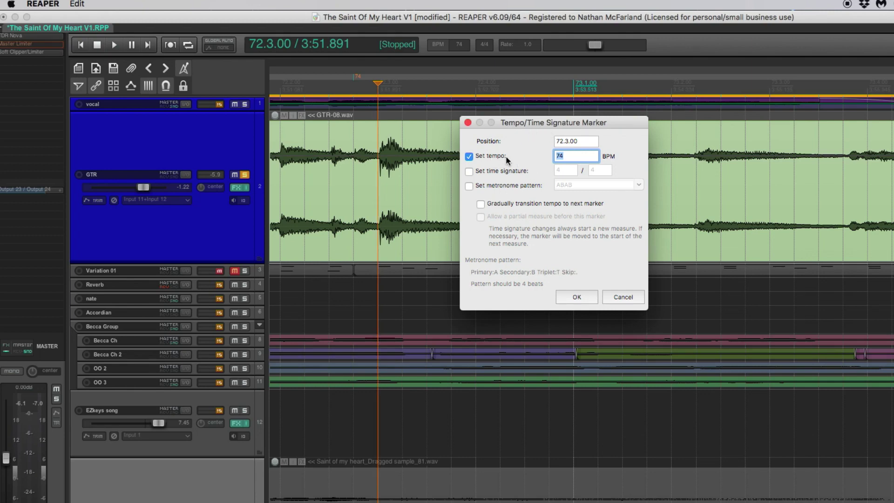
click(576, 296)
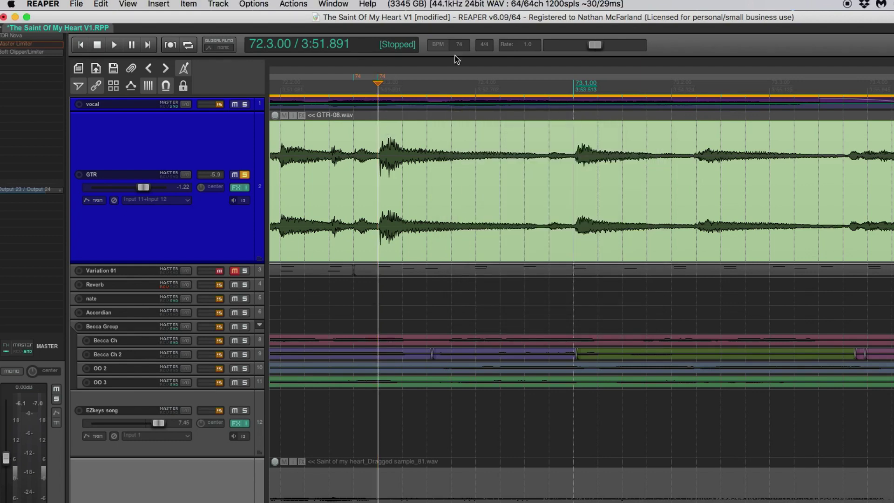
scroll(459, 48, down, 1)
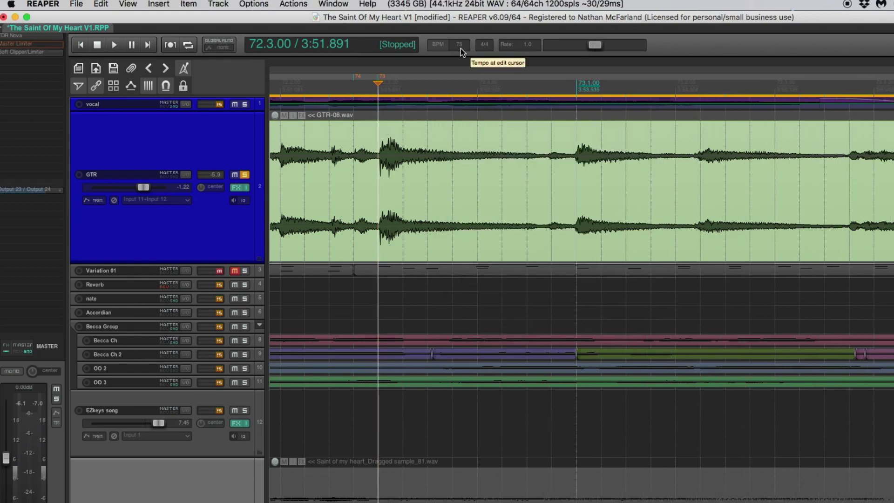
scroll(589, 79, up, 2)
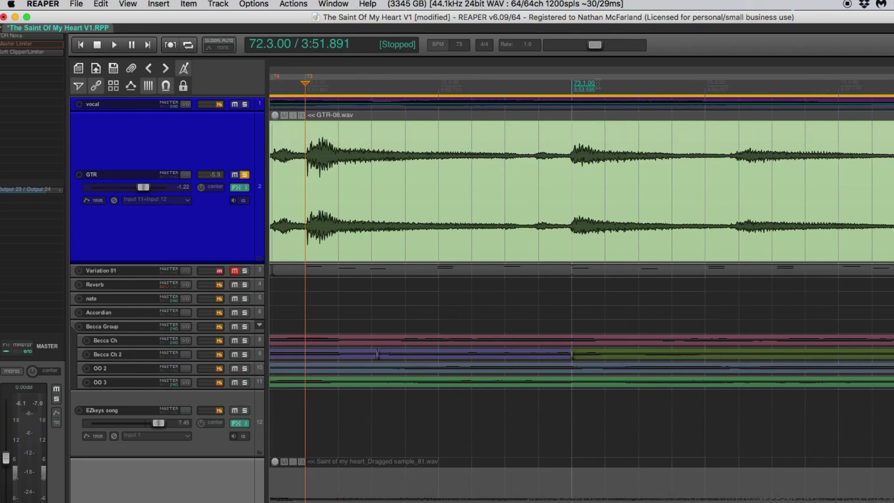
scroll(598, 84, up, 1)
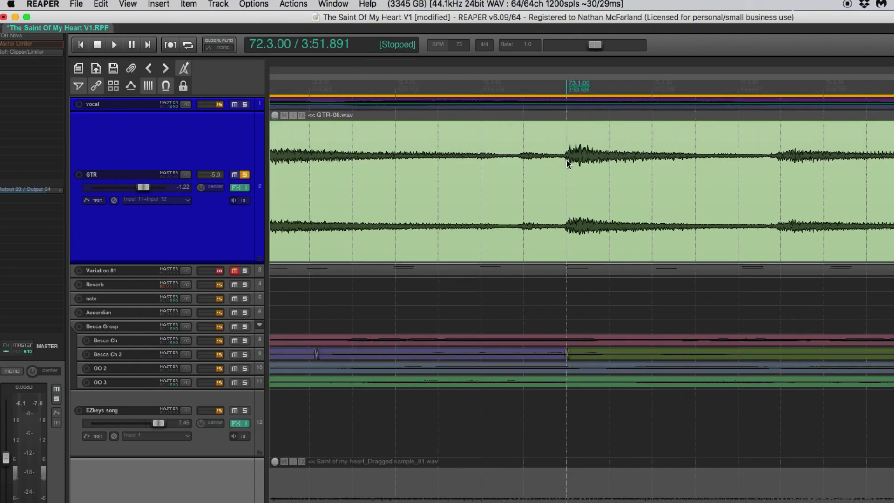
scroll(565, 135, down, 3)
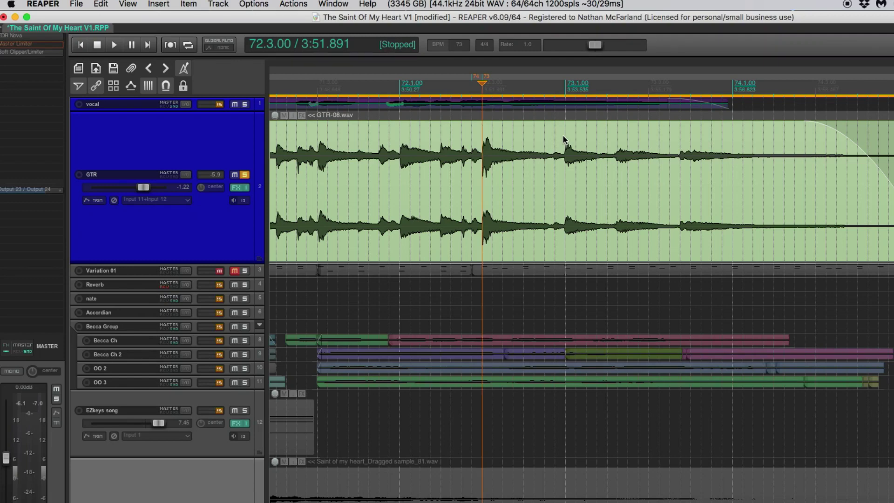
scroll(563, 121, up, 3)
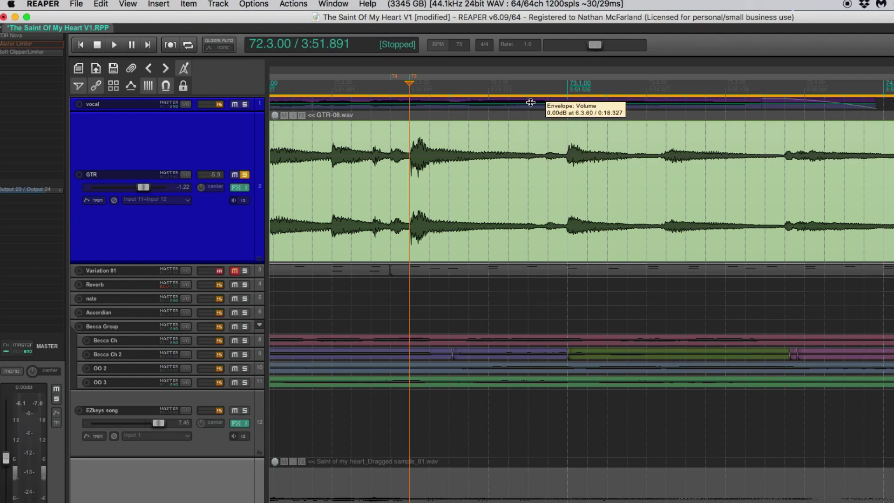
scroll(475, 163, up, 4)
scroll(429, 163, down, 2)
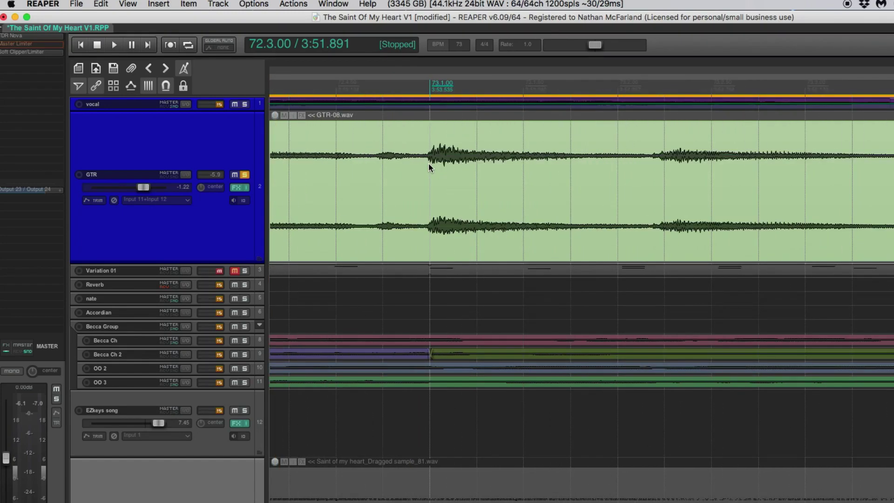
Step: Set up the tempo marker at 73.1.00 at 61 BPM, on the guitar hit
click(429, 85)
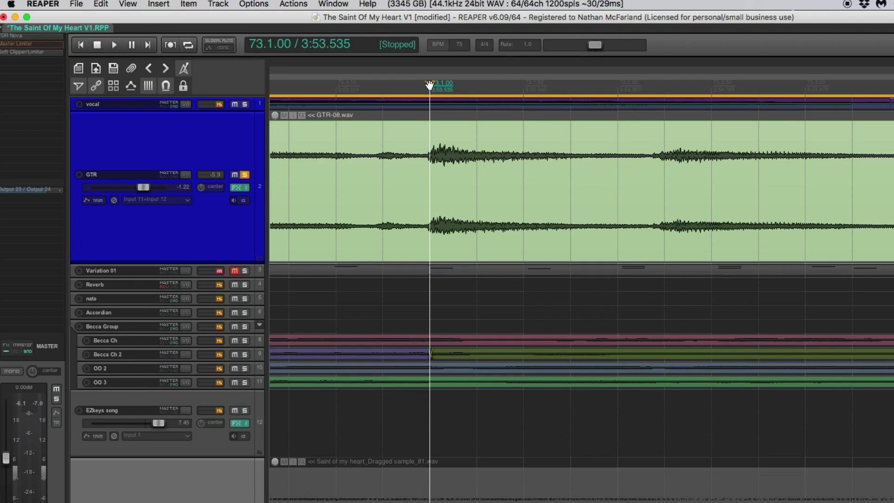
double_click(430, 84)
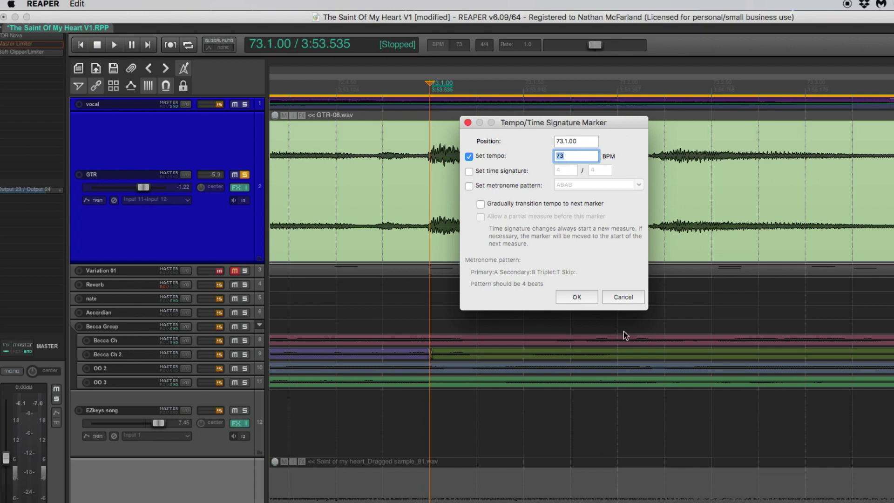
click(585, 302)
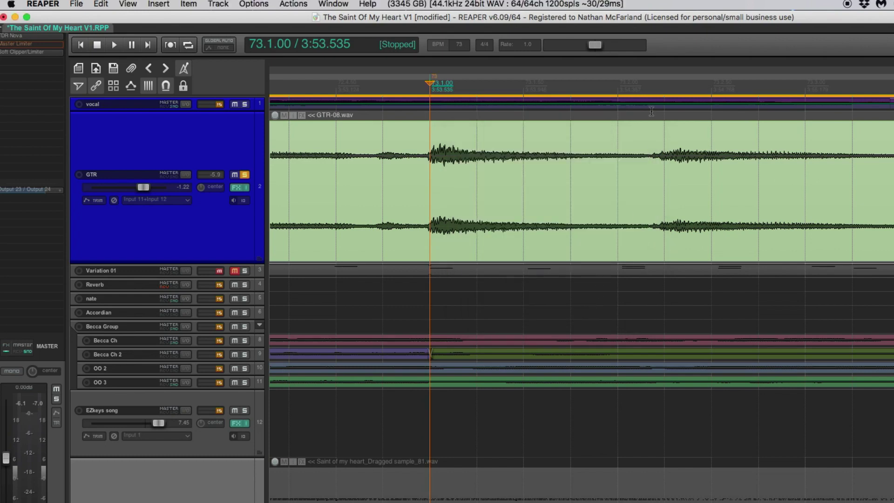
scroll(380, 89, down, 2)
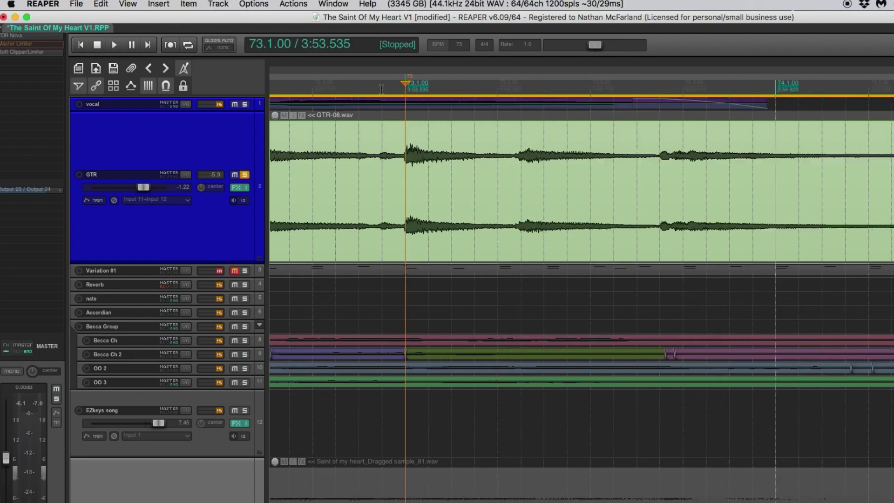
Step: Audition from just before bar 73, then zoom onto bars 73–74
click(288, 82)
key(space)
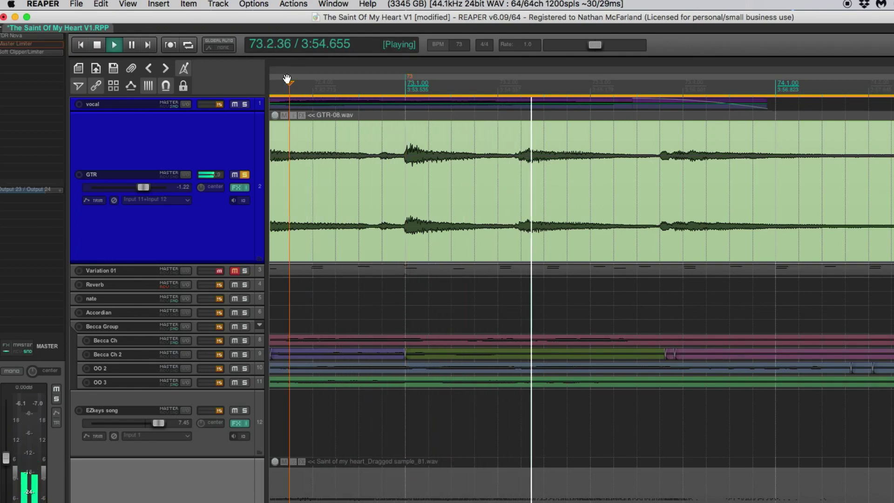
scroll(458, 140, right, 1)
key(space)
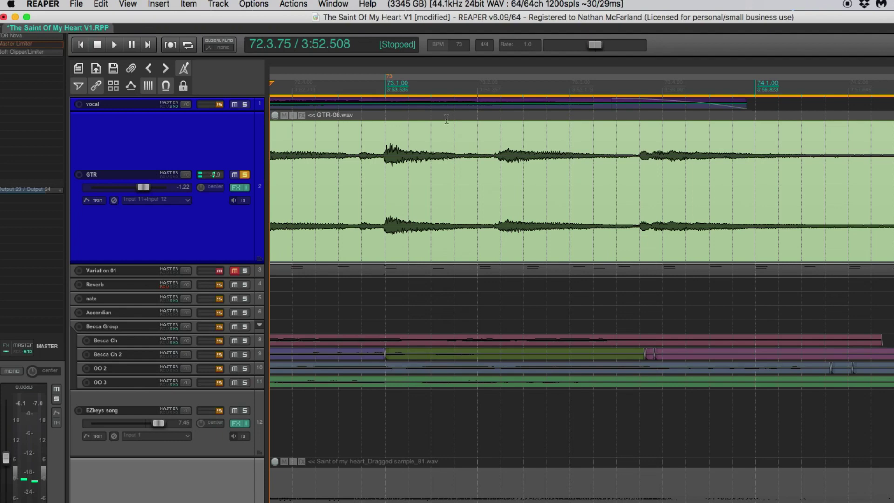
scroll(532, 99, up, 1)
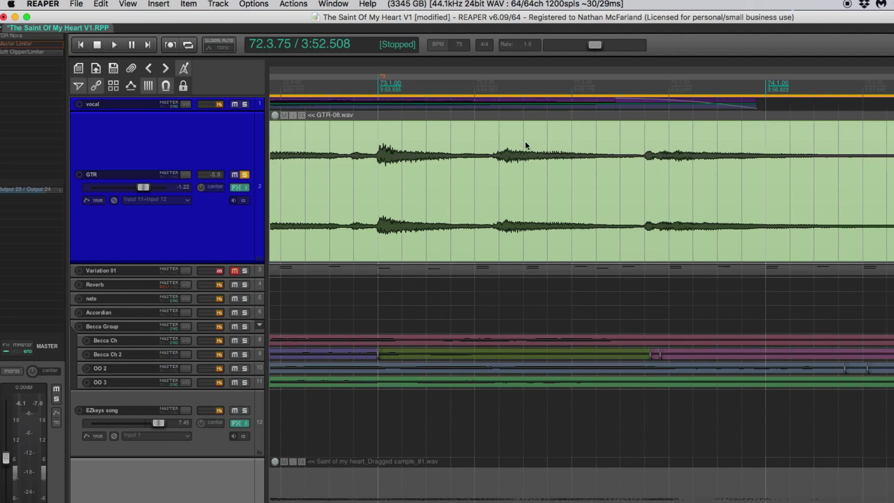
scroll(456, 46, down, 2)
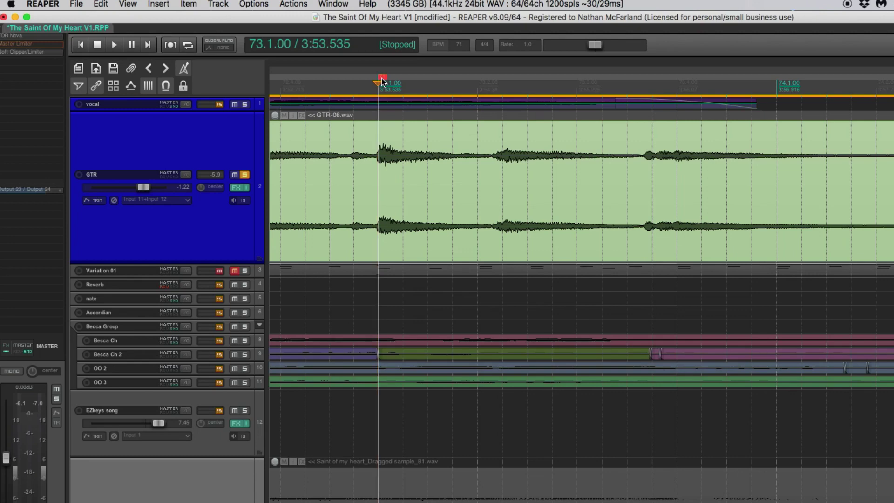
scroll(459, 46, down, 10)
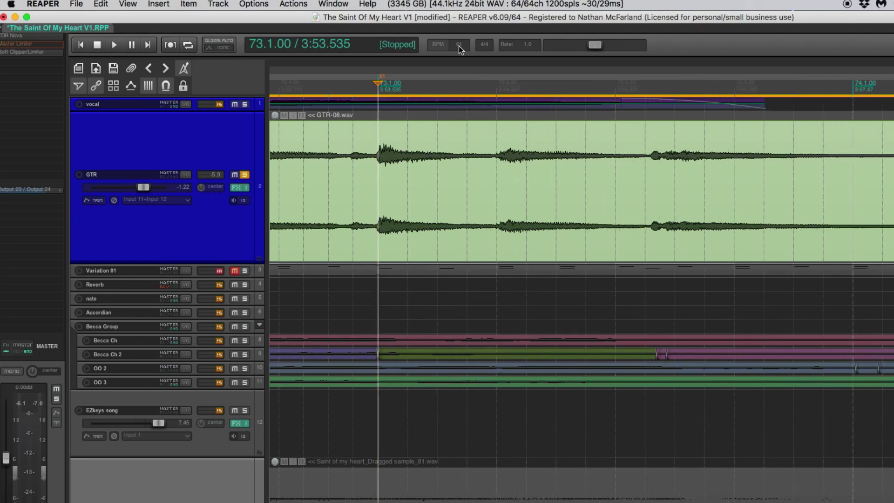
scroll(533, 112, down, 4)
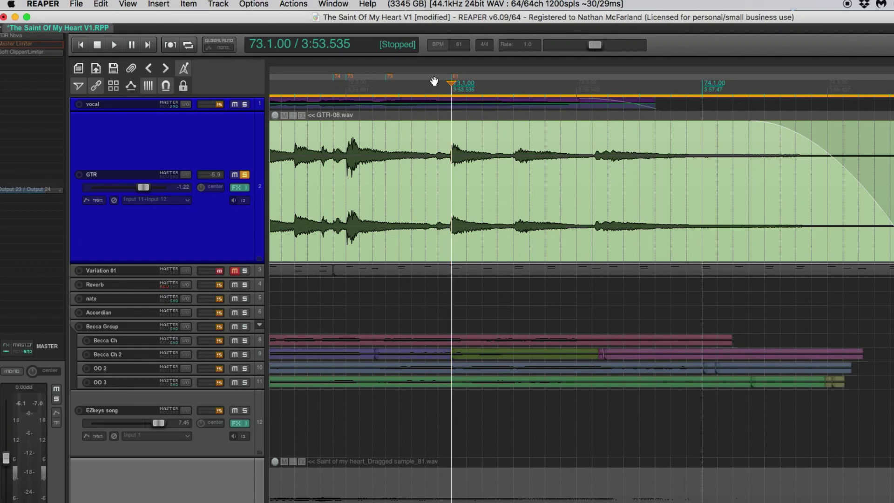
Step: Play back the ending with the new tempos from the earlier tempo marker
click(335, 85)
key(space)
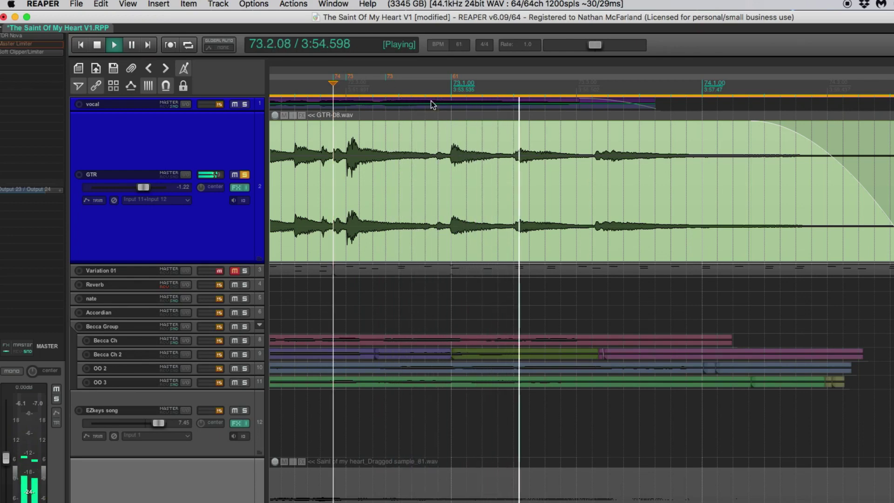
scroll(552, 122, up, 3)
key(space)
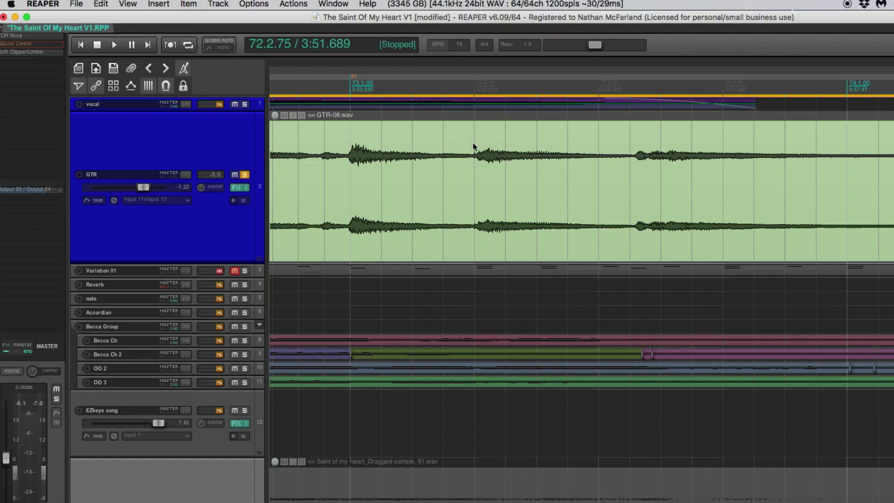
Step: Add a tempo marker at 73.2.00 and slow it to 58 BPM
click(474, 87)
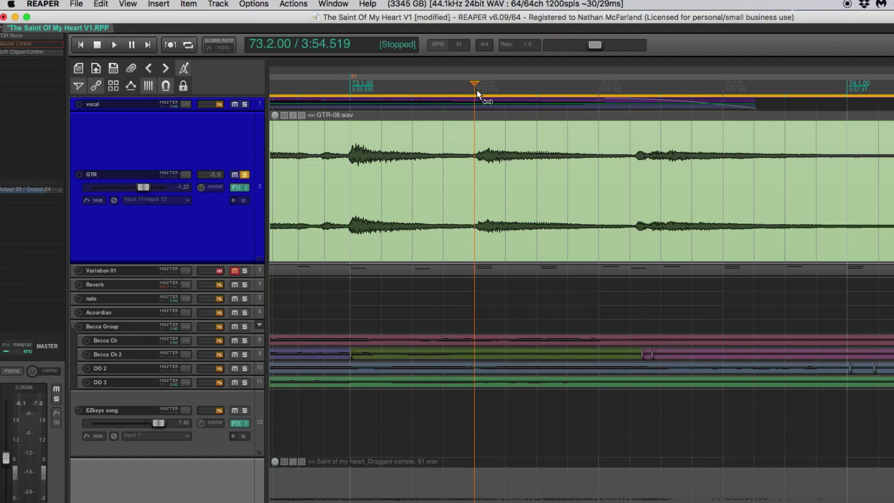
double_click(476, 91)
click(576, 295)
scroll(462, 47, down, 2)
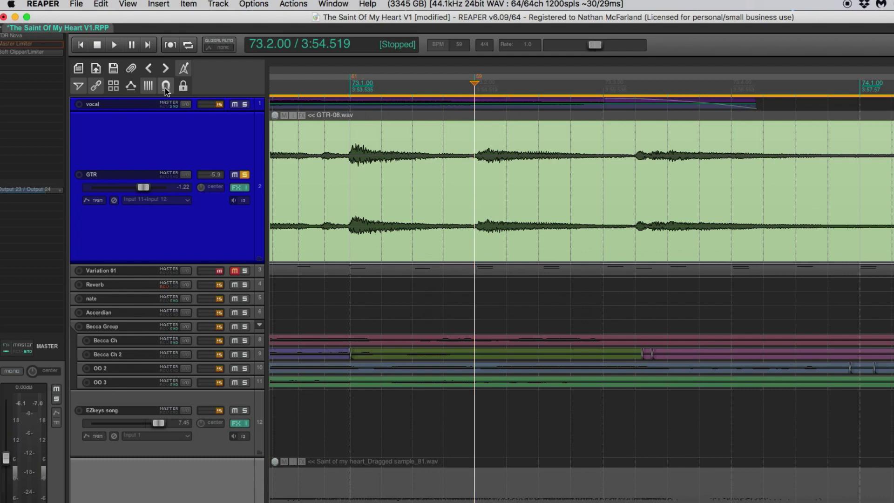
Step: Play back the slowed ending twice, the second time from an earlier point
key(space)
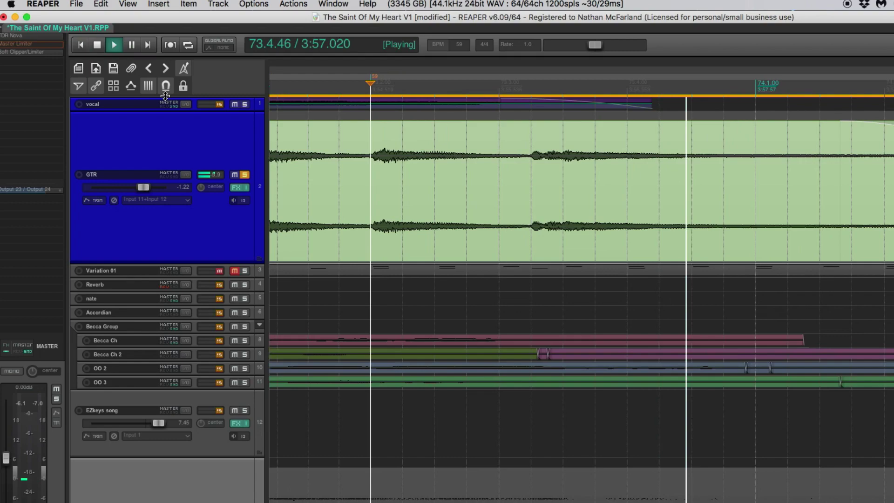
scroll(411, 136, down, 2)
scroll(412, 136, up, 3)
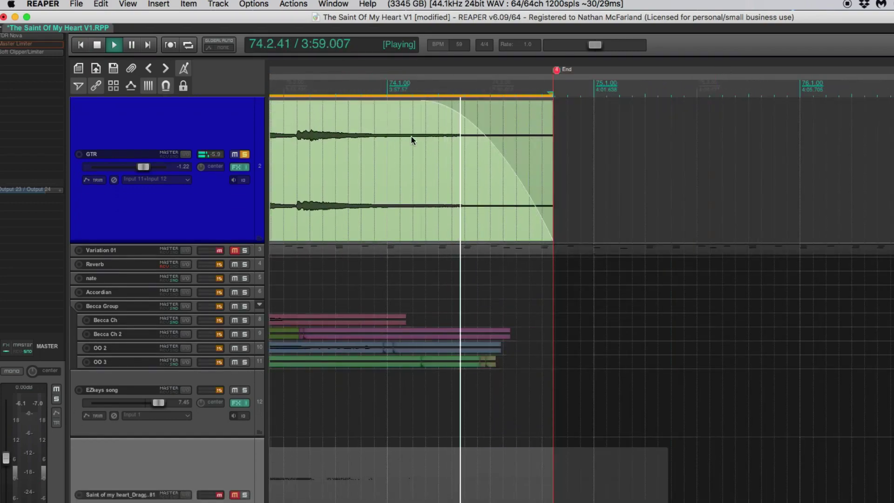
key(space)
scroll(414, 138, up, 3)
scroll(414, 138, right, 5)
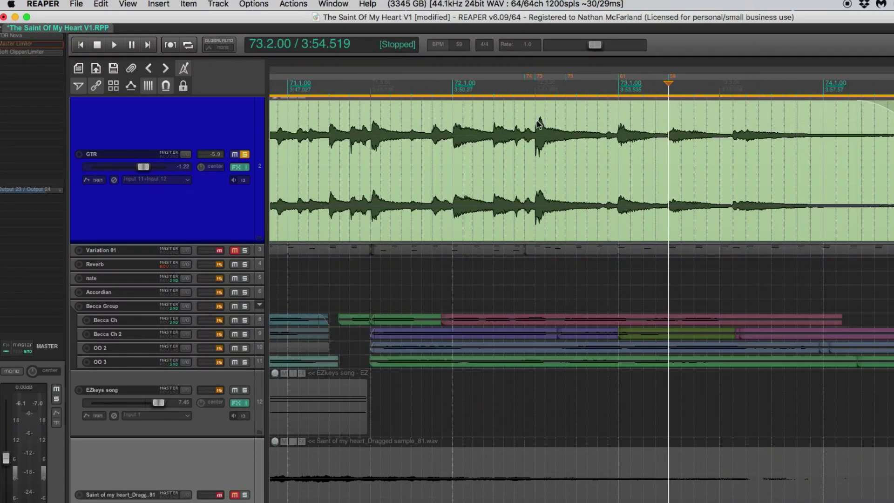
click(443, 84)
key(space)
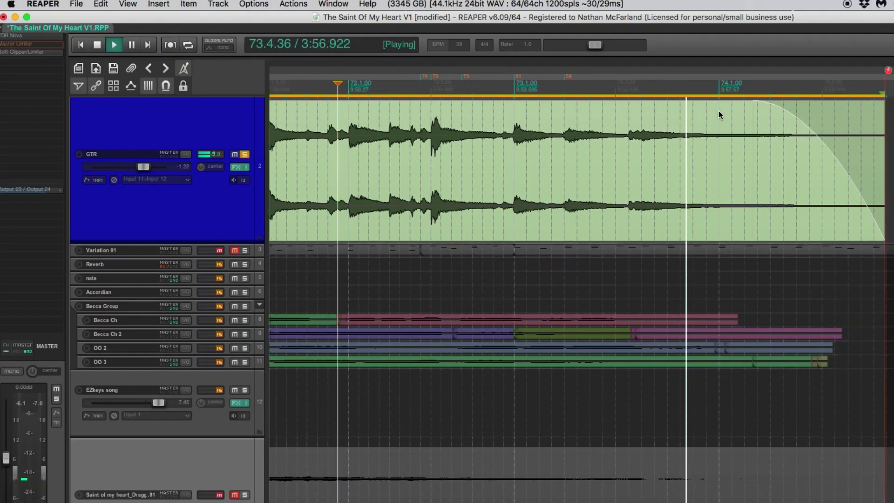
key(space)
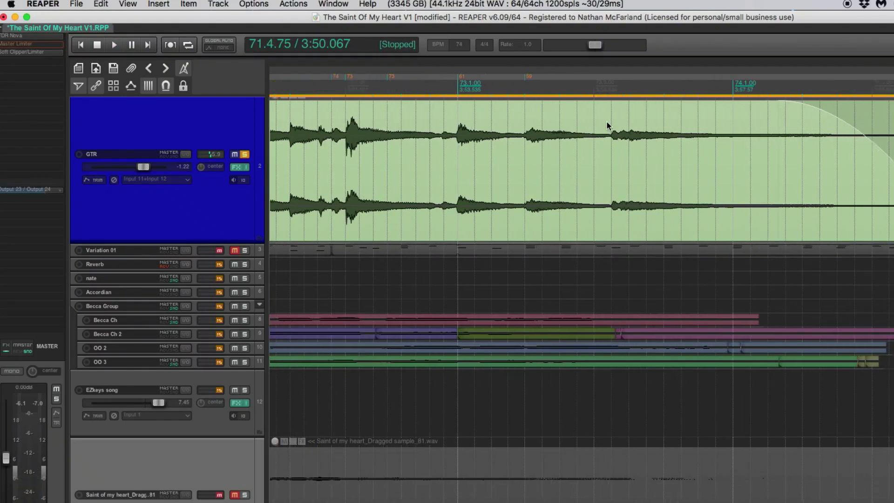
scroll(606, 122, up, 1)
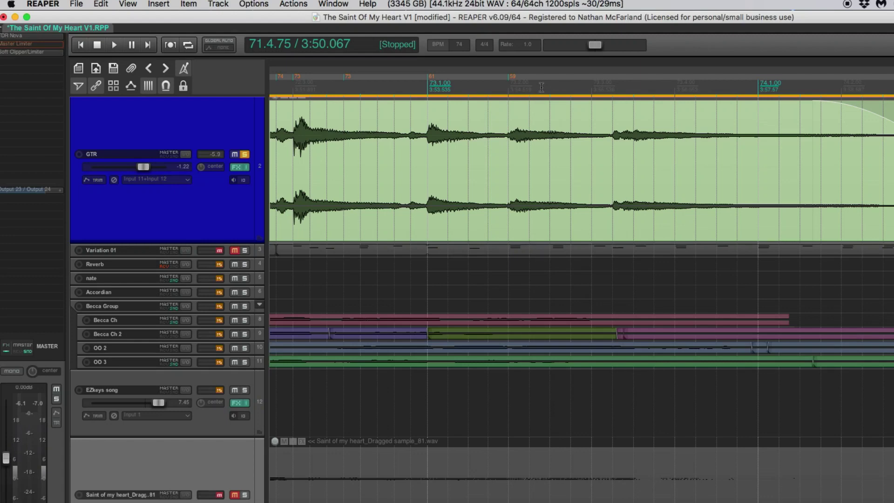
Step: Lower the 73.2.00 tempo marker to 47 BPM
click(513, 78)
scroll(460, 46, down, 2)
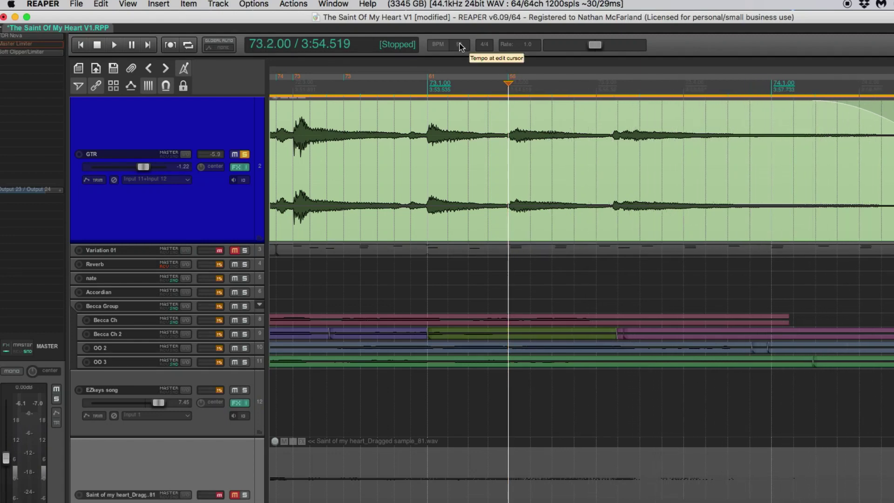
scroll(460, 46, down, 3)
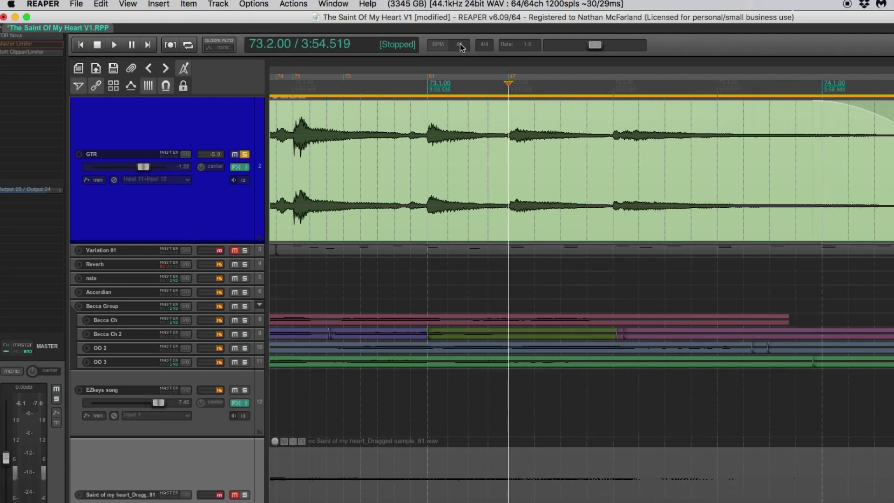
scroll(502, 76, down, 1)
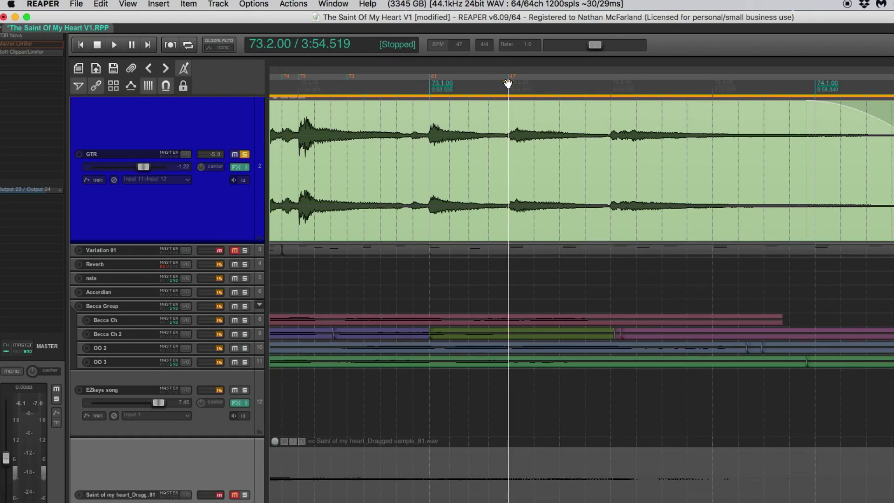
scroll(528, 88, down, 3)
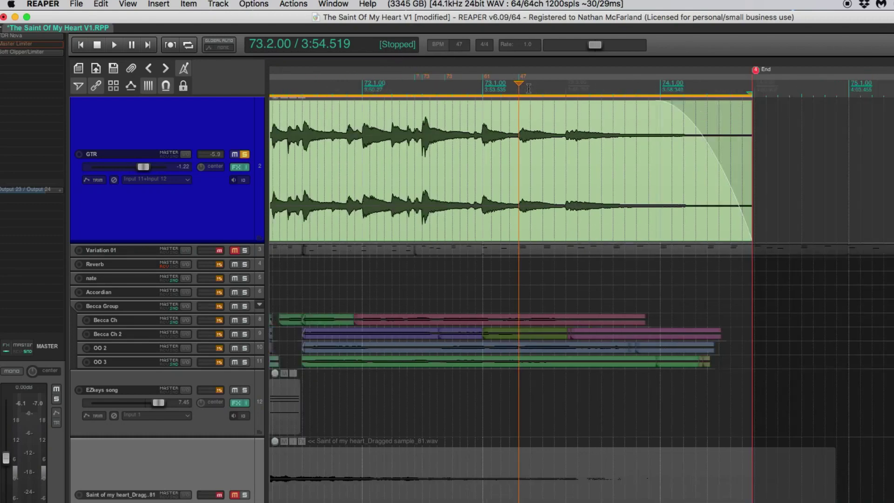
Step: Audition the ending from 72.3.50
click(436, 85)
key(space)
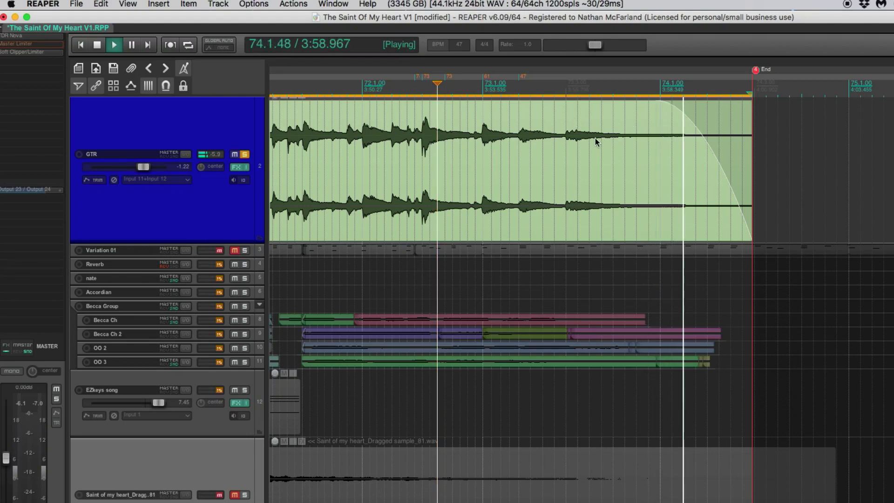
key(space)
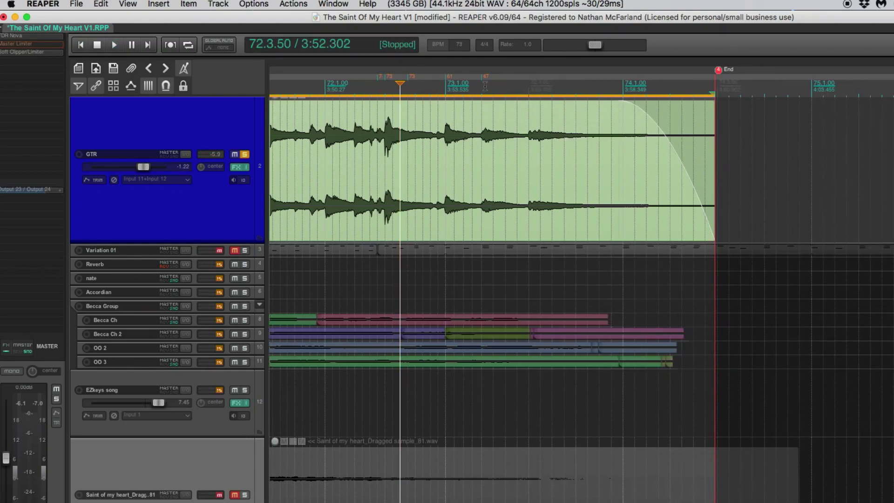
scroll(484, 86, up, 4)
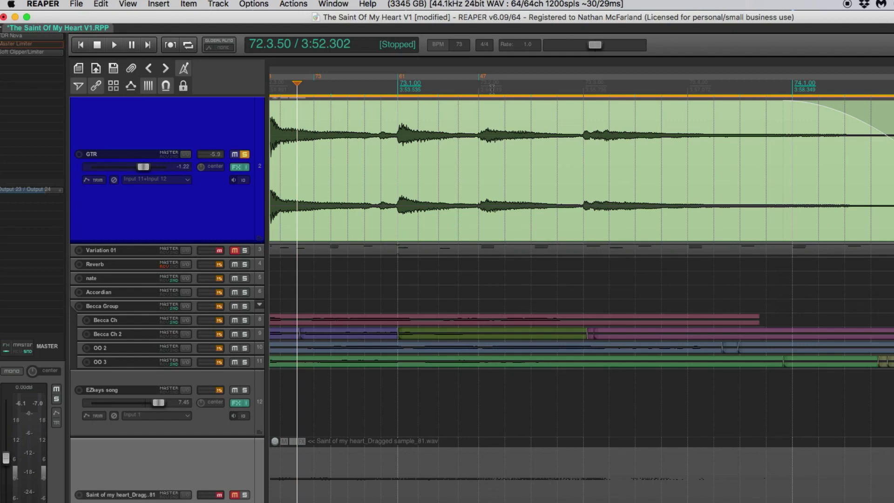
scroll(502, 105, down, 5)
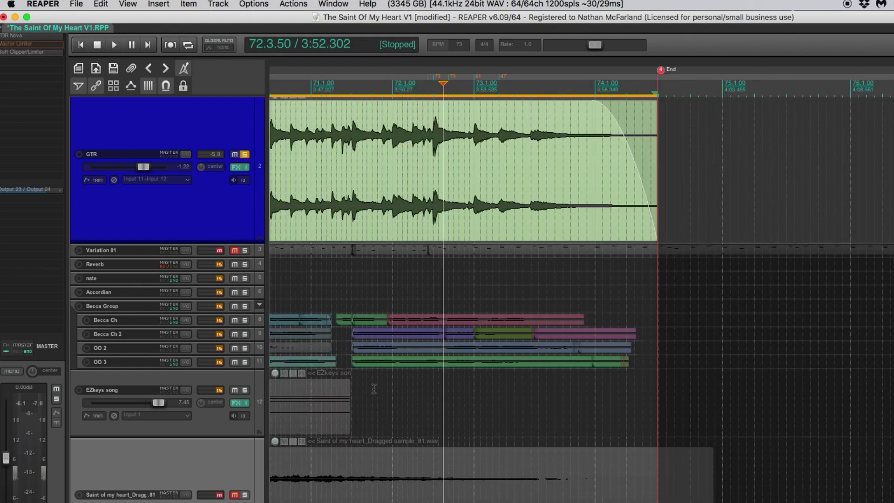
Step: Show the EZkeys song track's FX window beside the tracks and solo that track
click(236, 403)
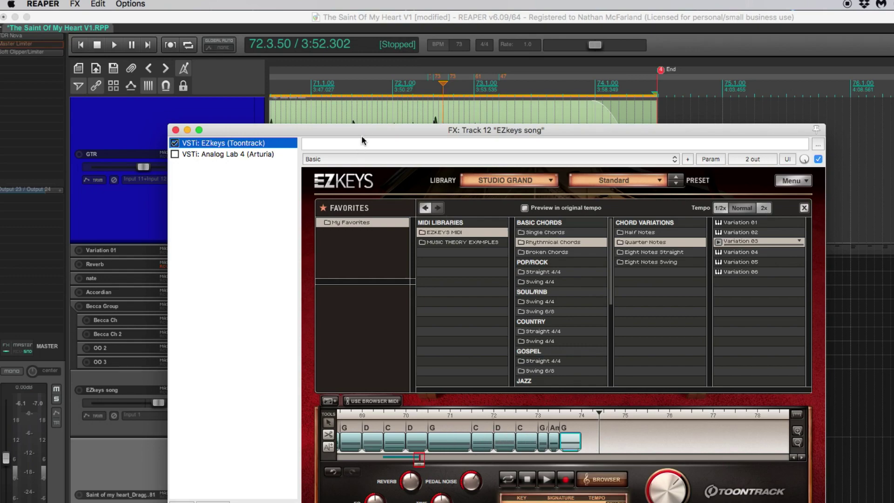
drag(362, 131, 652, 194)
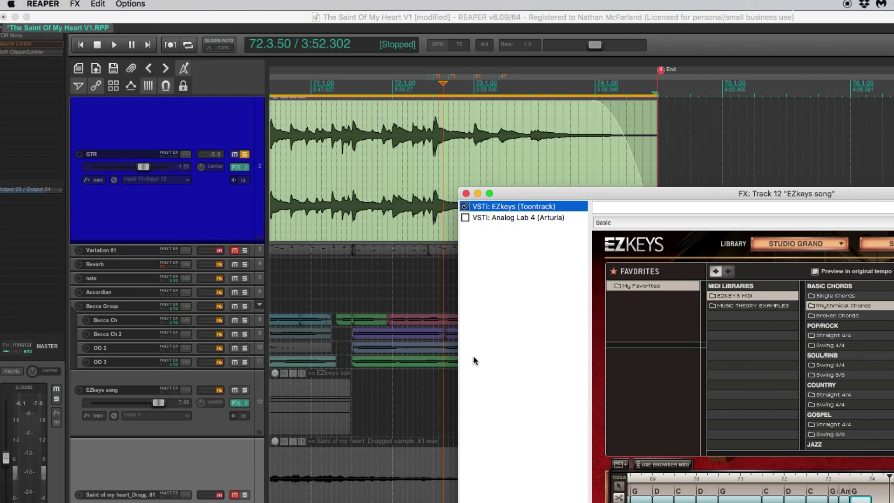
drag(621, 196, 567, 179)
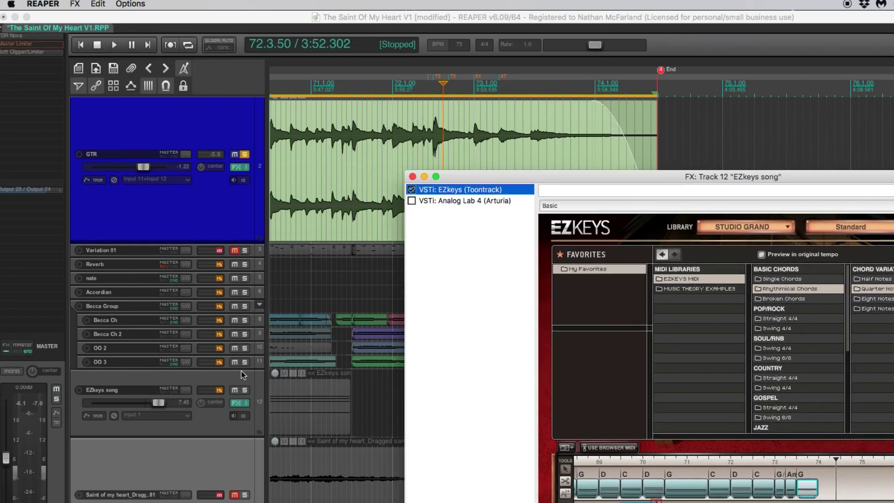
click(245, 392)
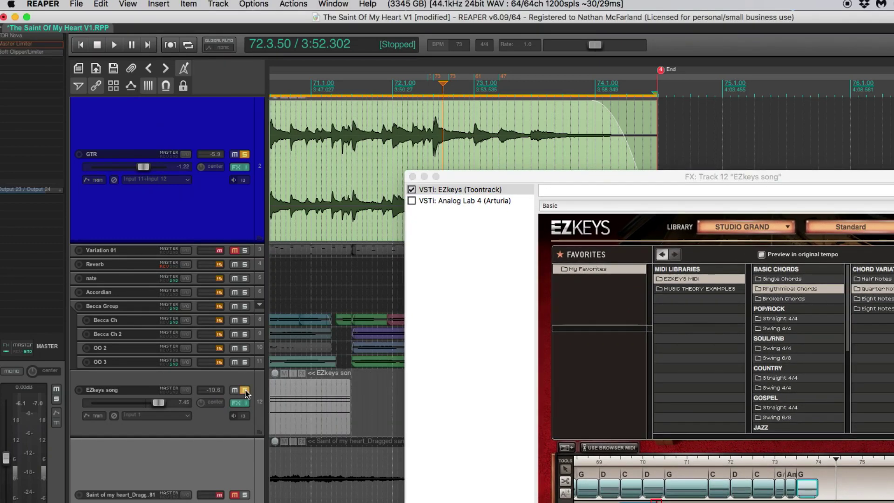
drag(608, 176, 387, 137)
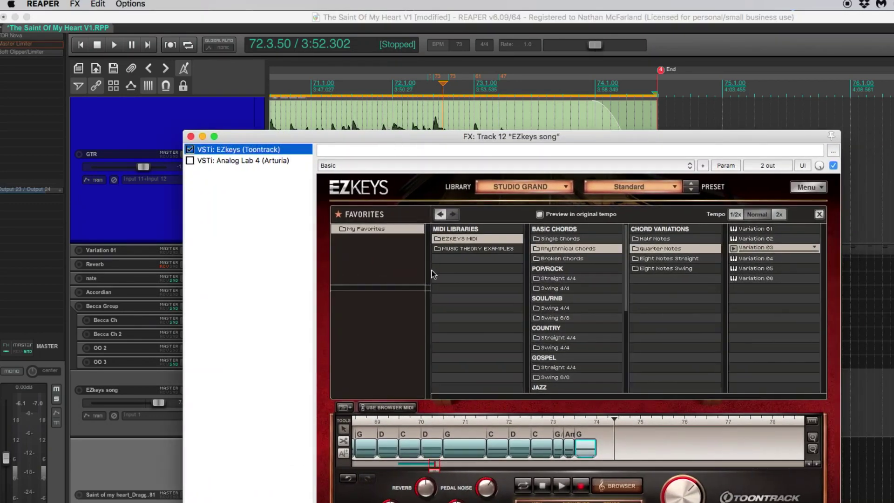
drag(479, 135, 484, 304)
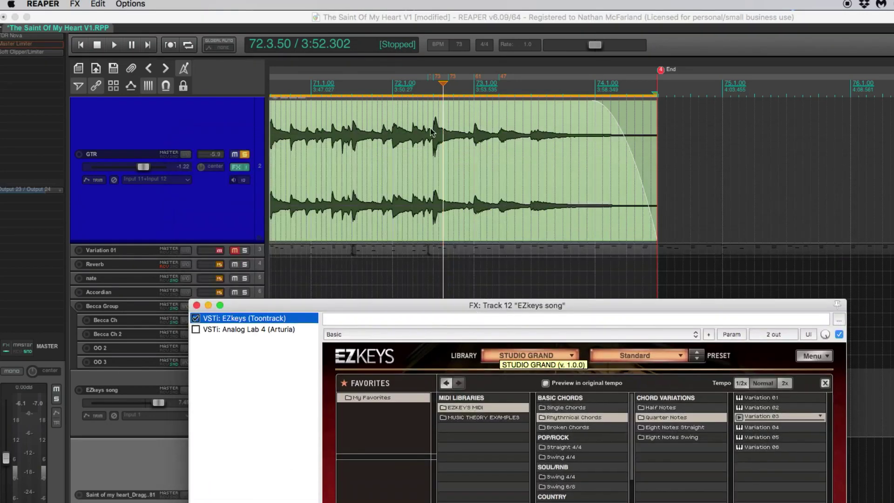
Step: Play from around 72.2 to hear EZkeys follow the tempo changes
click(413, 84)
key(space)
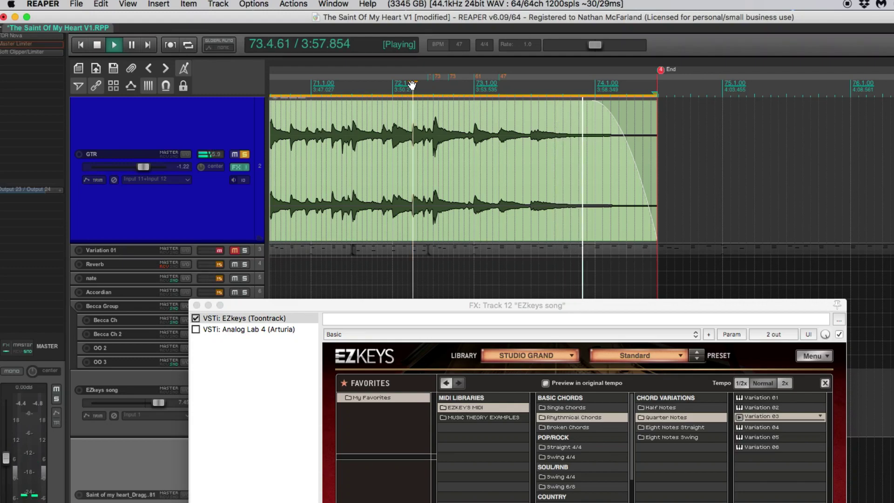
click(452, 306)
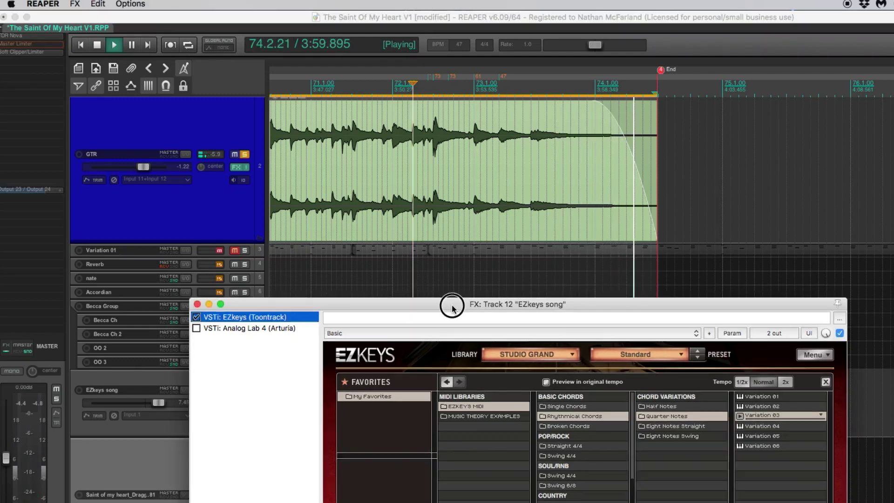
Step: Close the EZkeys window and lower the 73.1.00 tempo marker to 60 BPM
key(Escape)
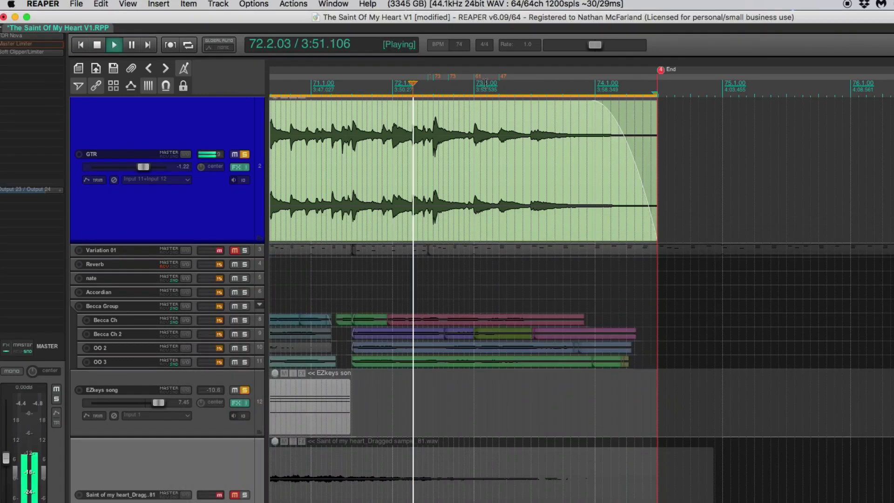
click(486, 82)
scroll(486, 83, up, 5)
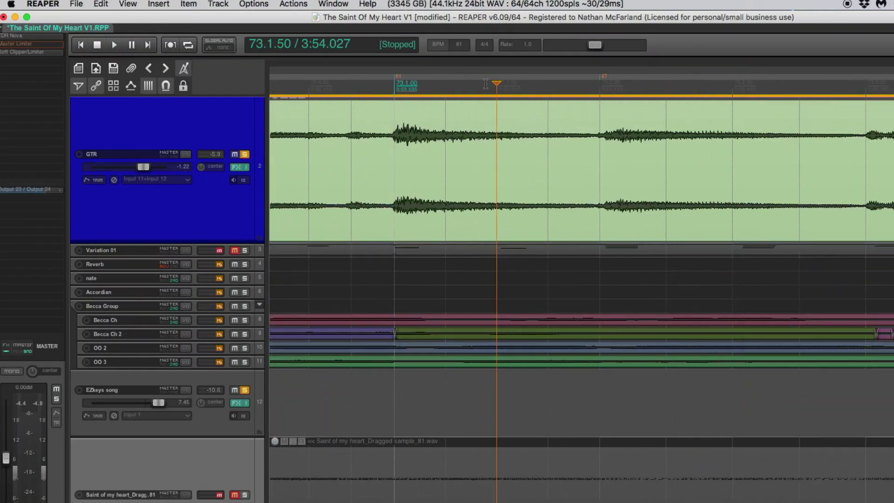
scroll(485, 83, down, 2)
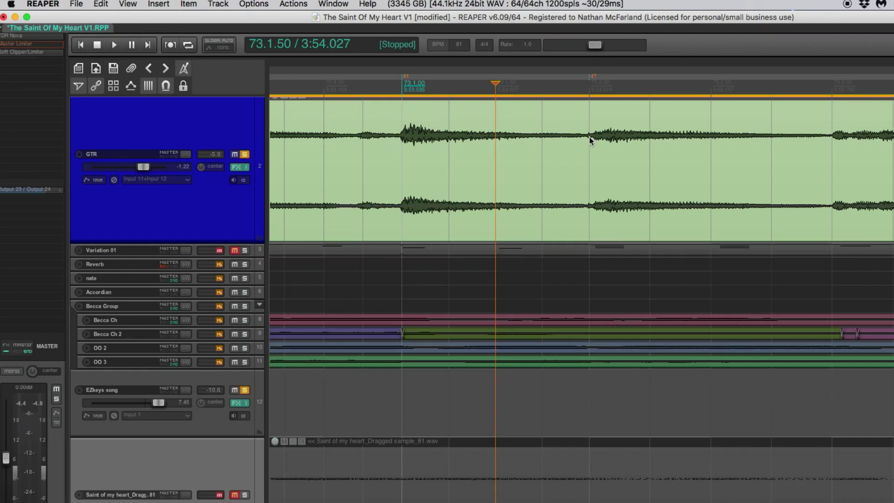
click(407, 77)
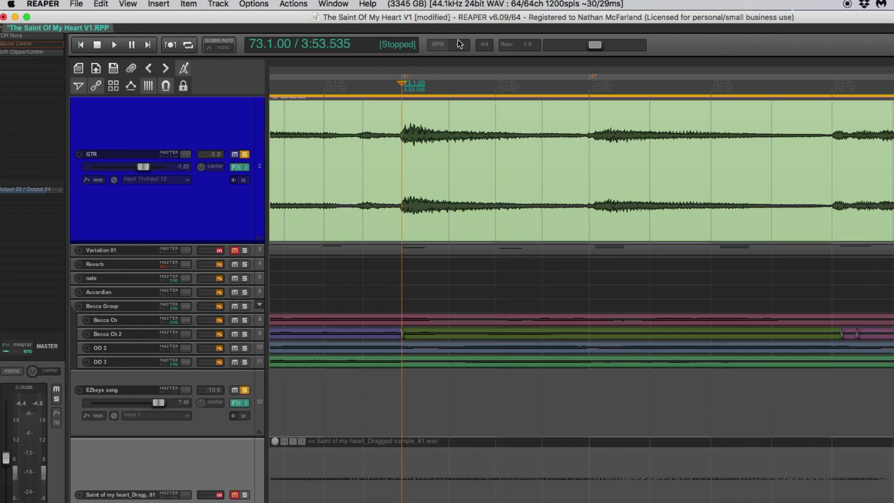
scroll(459, 45, down, 3)
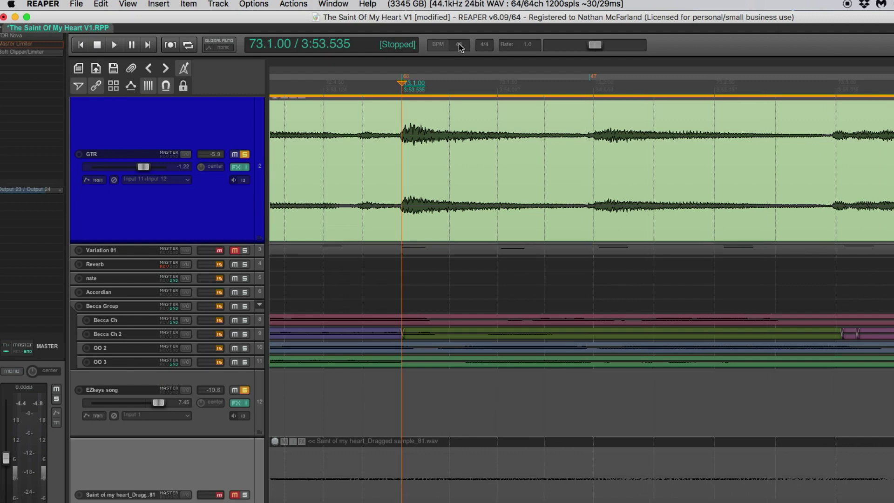
Step: Check the 47 BPM marker and audition the ending from just before it
click(594, 77)
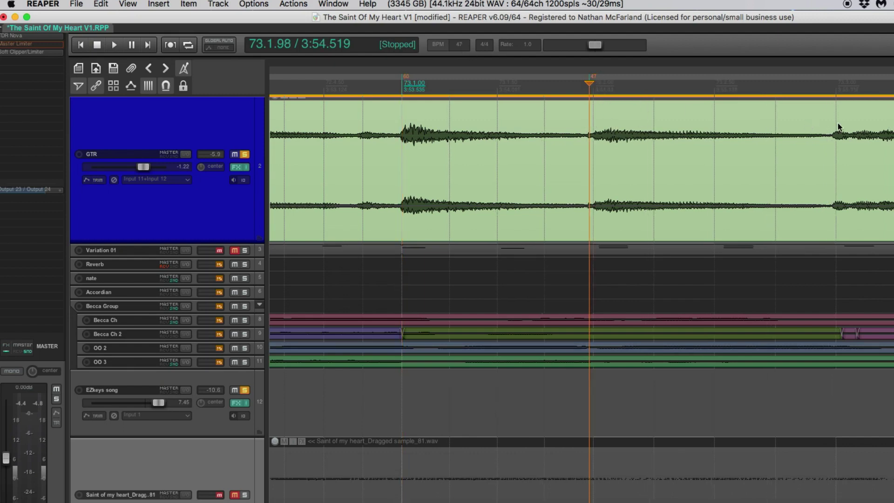
scroll(716, 87, down, 3)
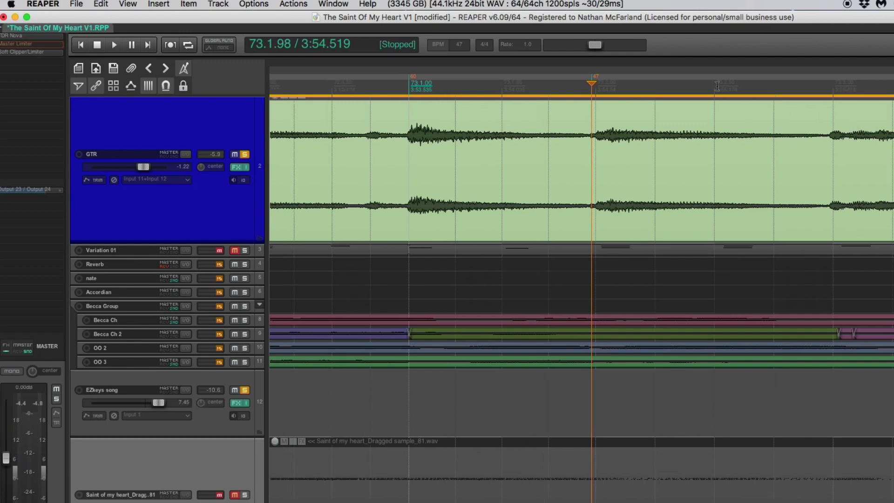
click(362, 77)
key(space)
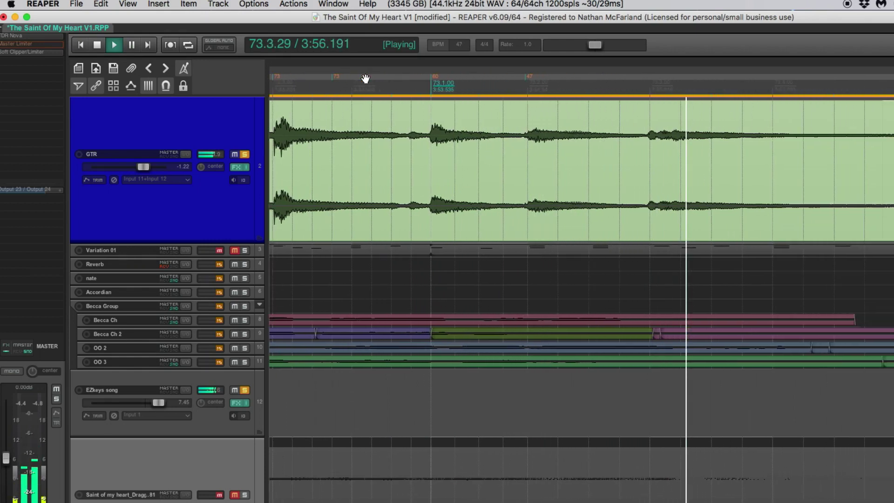
key(space)
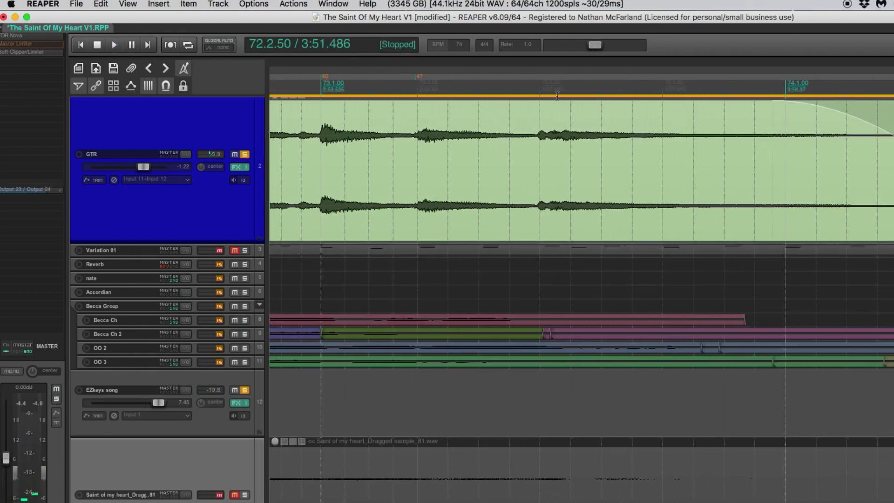
Step: Lower the later tempo marker from 47 to 44 BPM and audition from bar 72
click(422, 80)
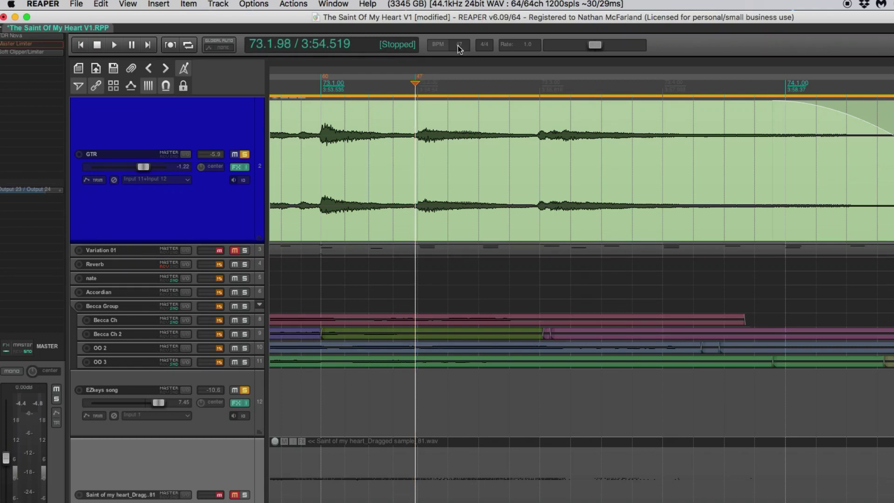
scroll(459, 46, down, 2)
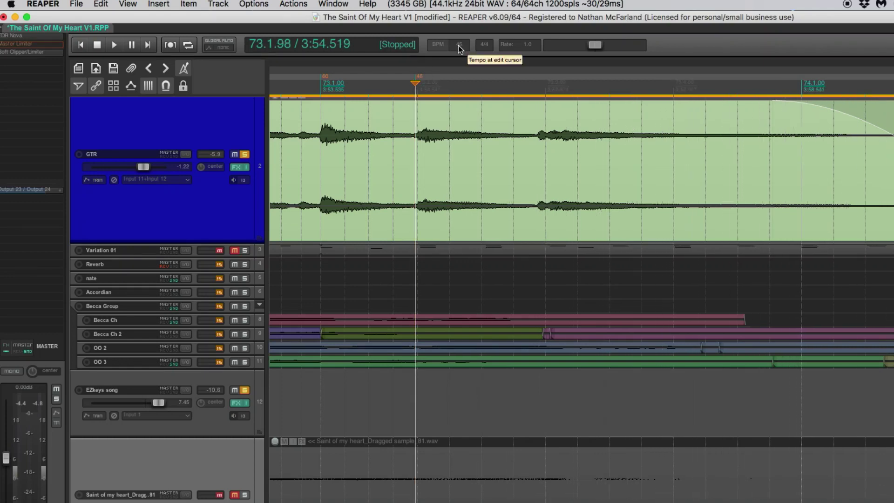
scroll(458, 46, down, 1)
scroll(333, 81, down, 2)
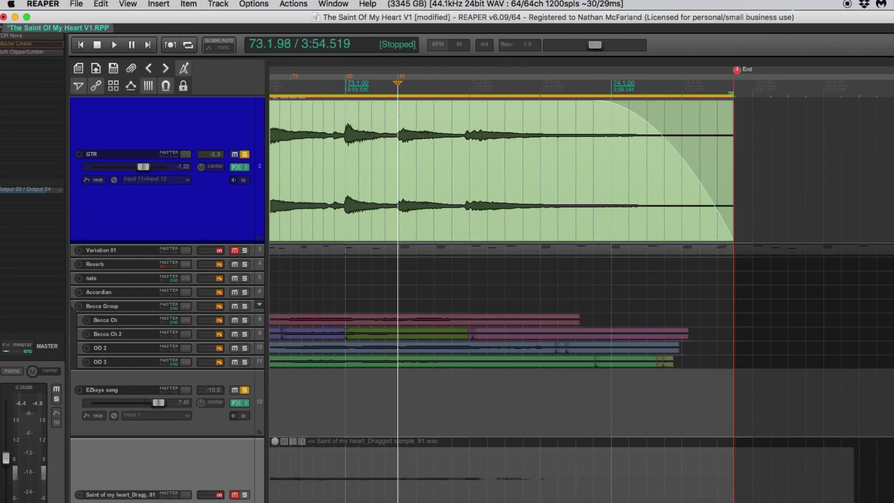
click(280, 84)
key(space)
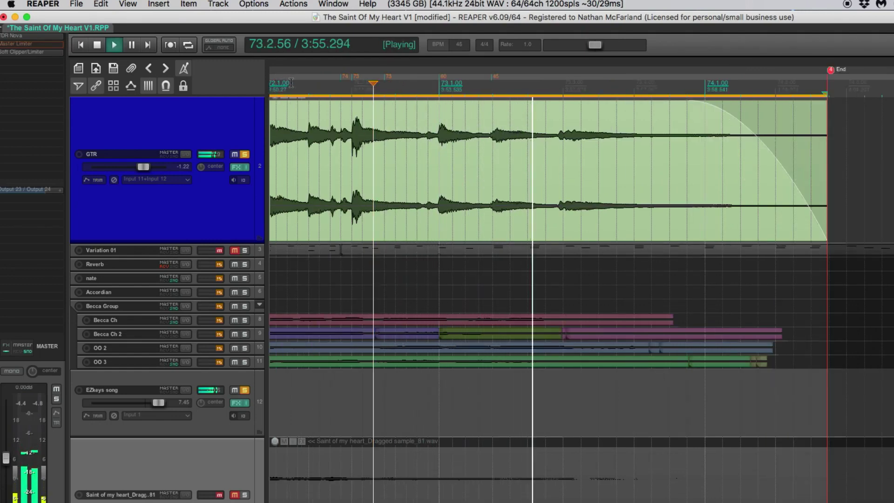
scroll(324, 93, down, 2)
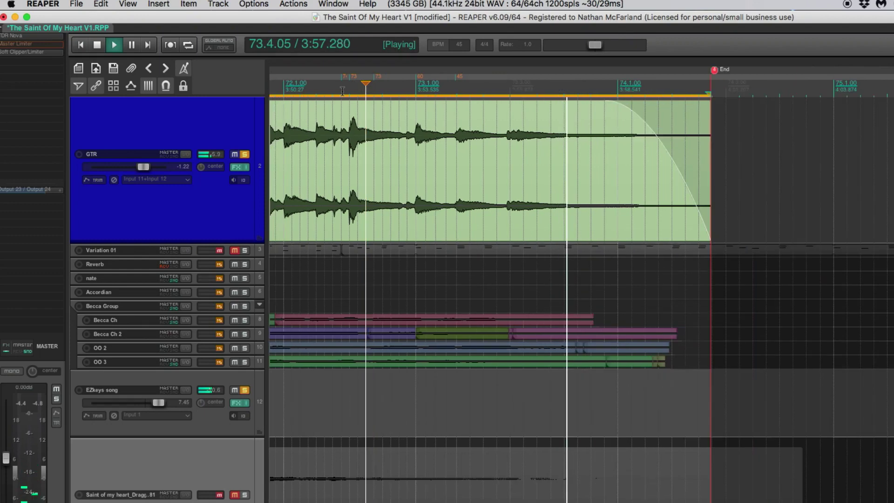
click(365, 88)
click(283, 87)
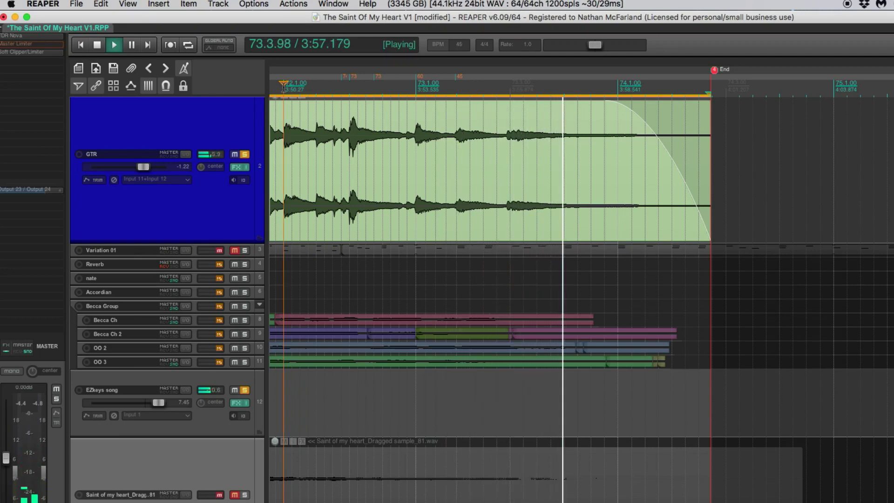
key(space)
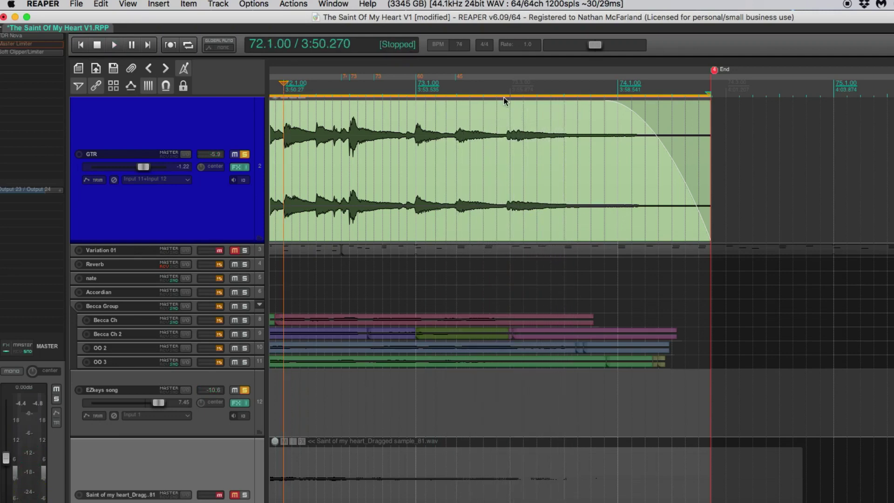
Step: Drop that marker to 43 BPM and play the ending from 72.2.00
click(461, 77)
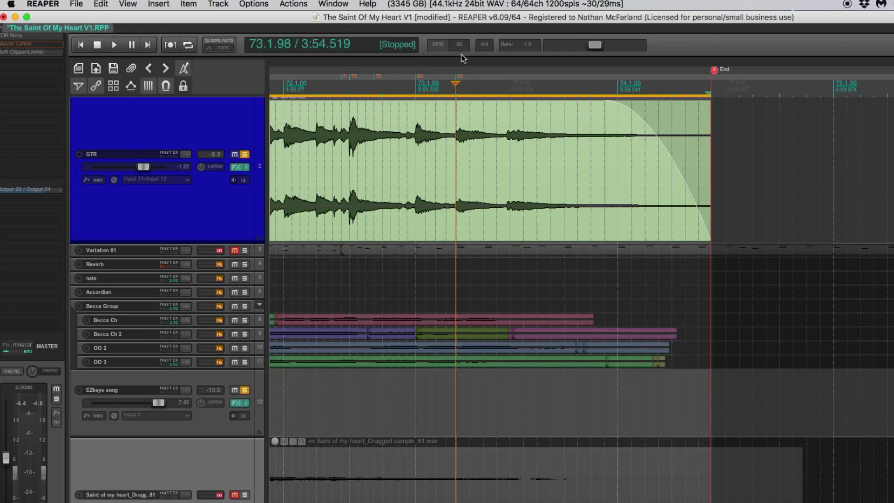
scroll(460, 46, down, 1)
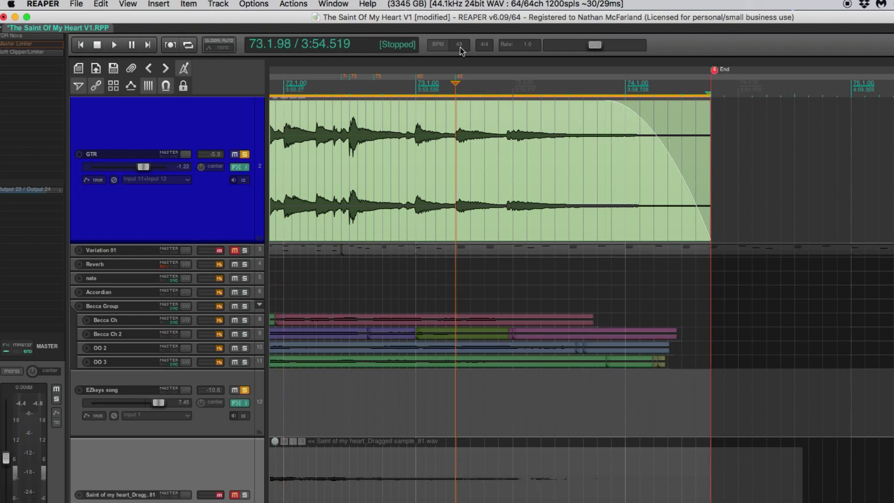
click(325, 86)
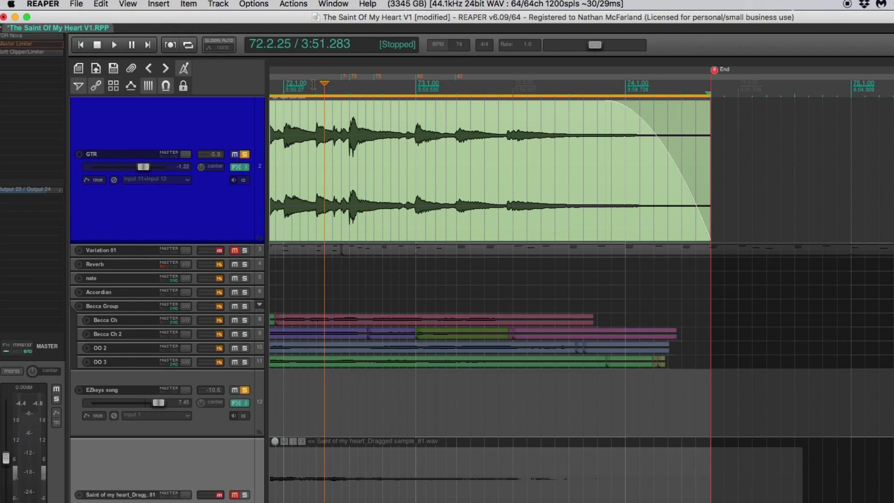
click(317, 84)
key(space)
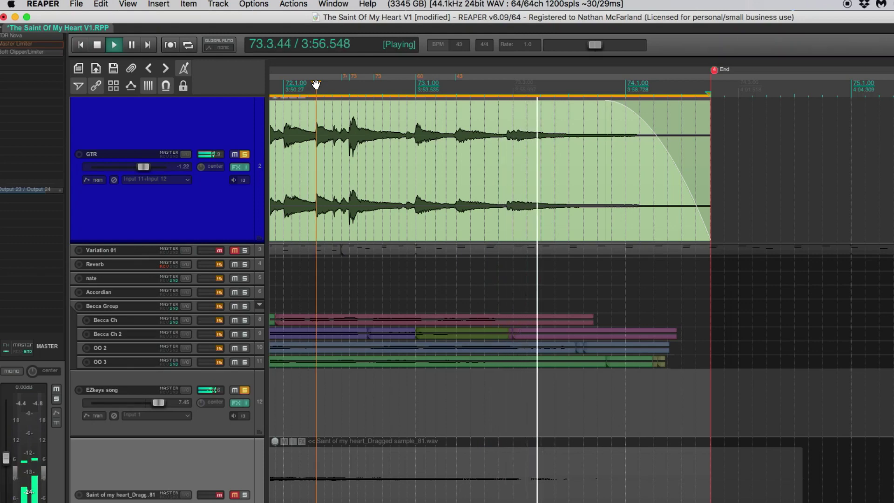
key(space)
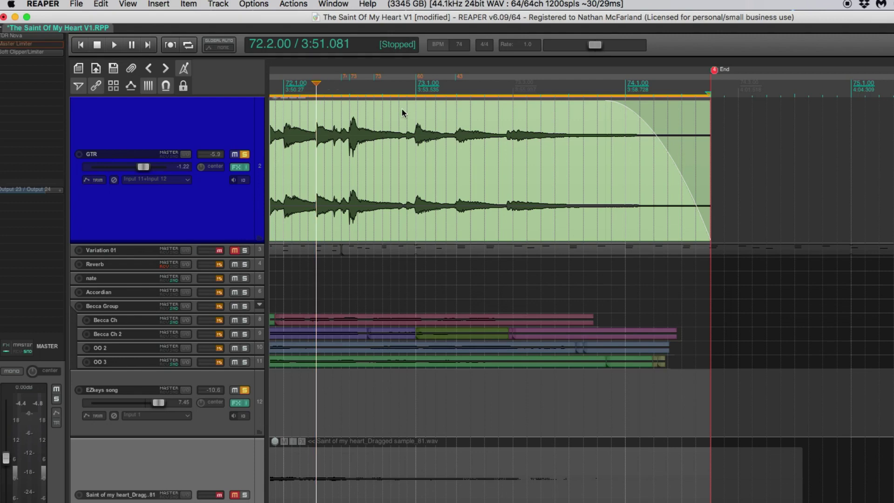
scroll(401, 109, down, 3)
scroll(401, 110, left, 5)
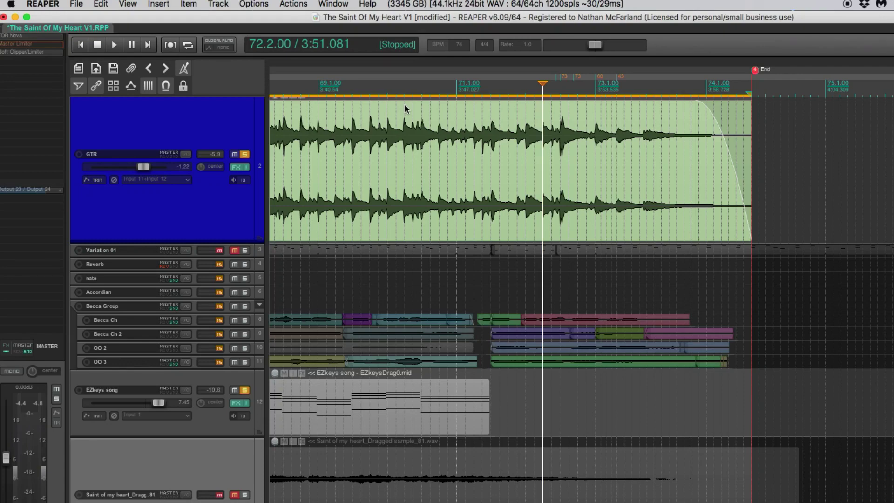
scroll(404, 105, down, 4)
scroll(404, 105, up, 2)
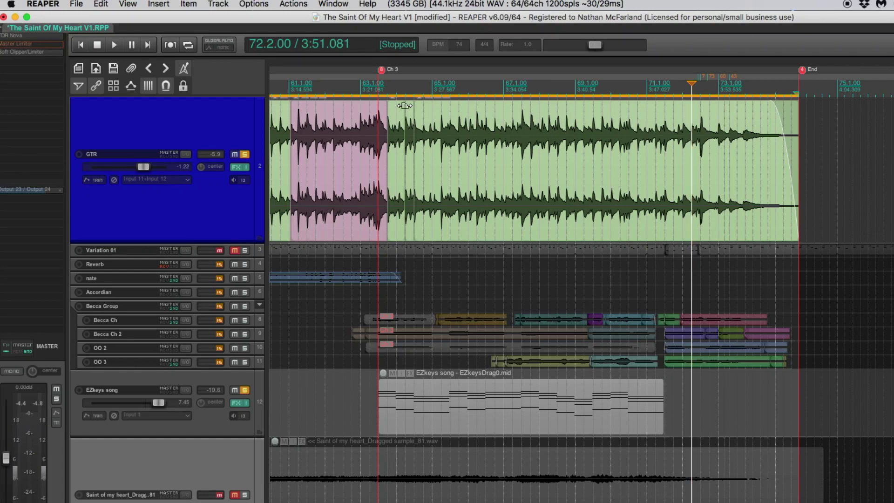
scroll(728, 98, up, 5)
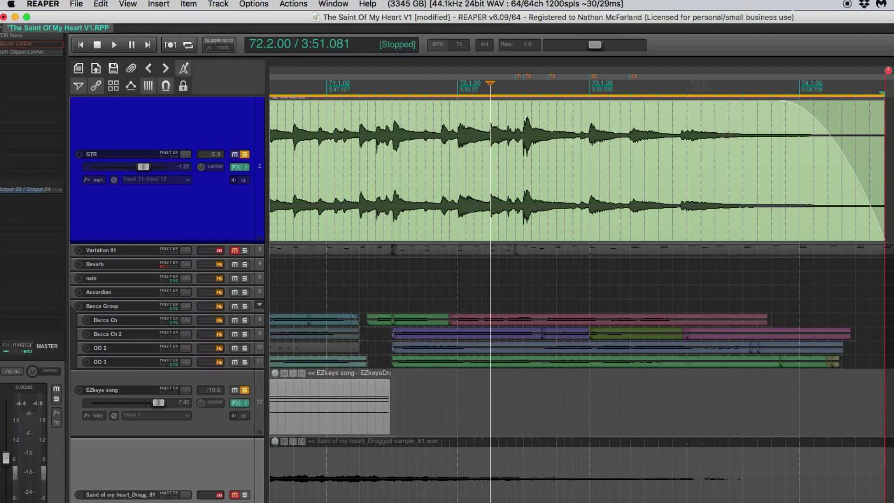
Step: Insert a 120 BPM tempo marker at the project end, 74.4.25
key(End)
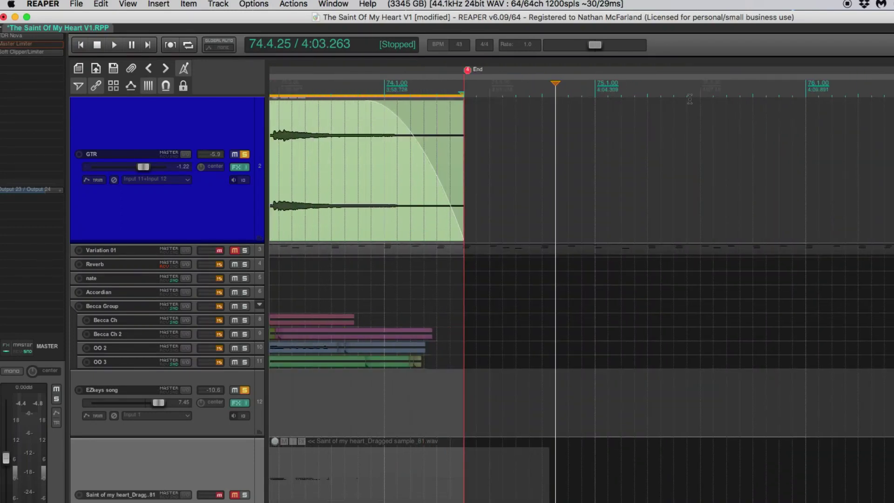
key(shift+c)
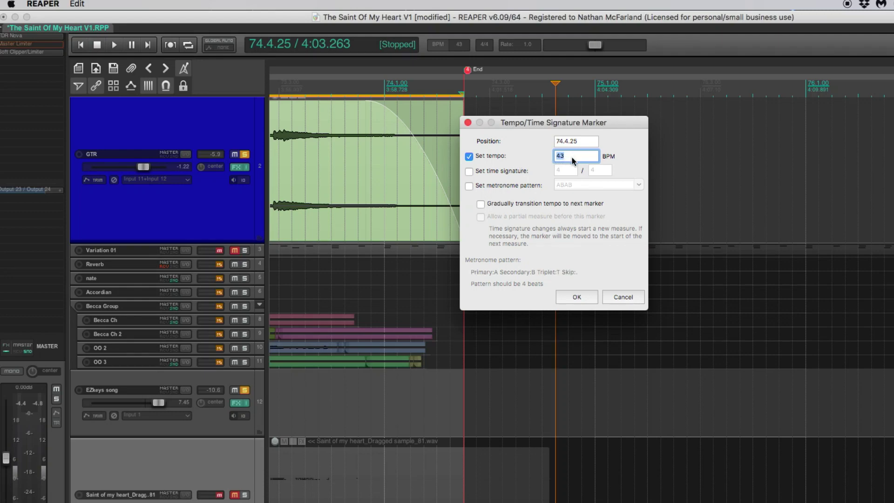
click(556, 157)
text(120)
click(586, 296)
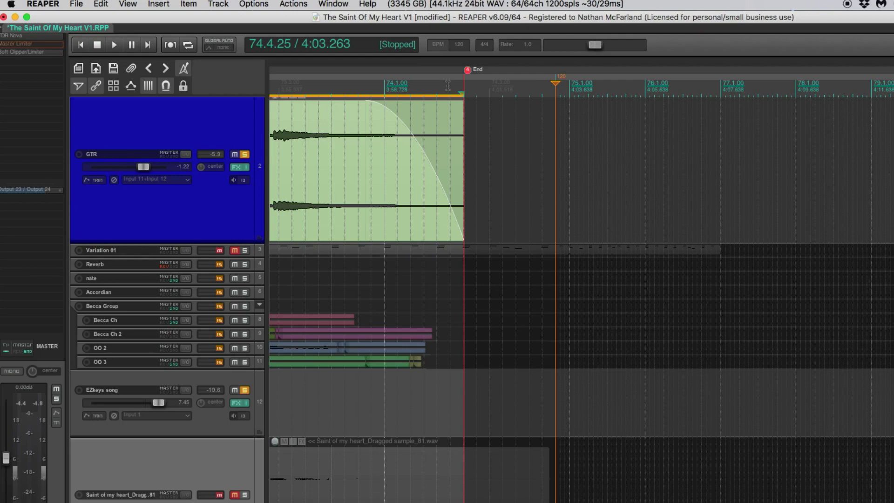
scroll(390, 92, down, 3)
scroll(390, 92, up, 2)
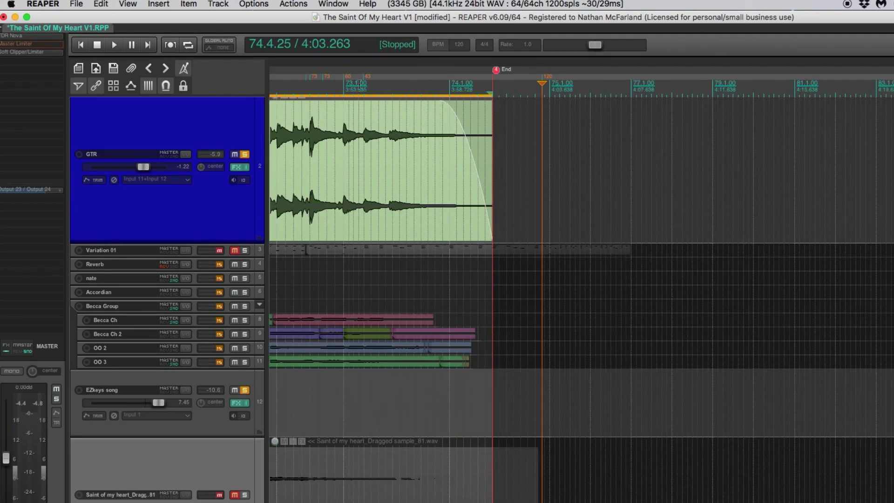